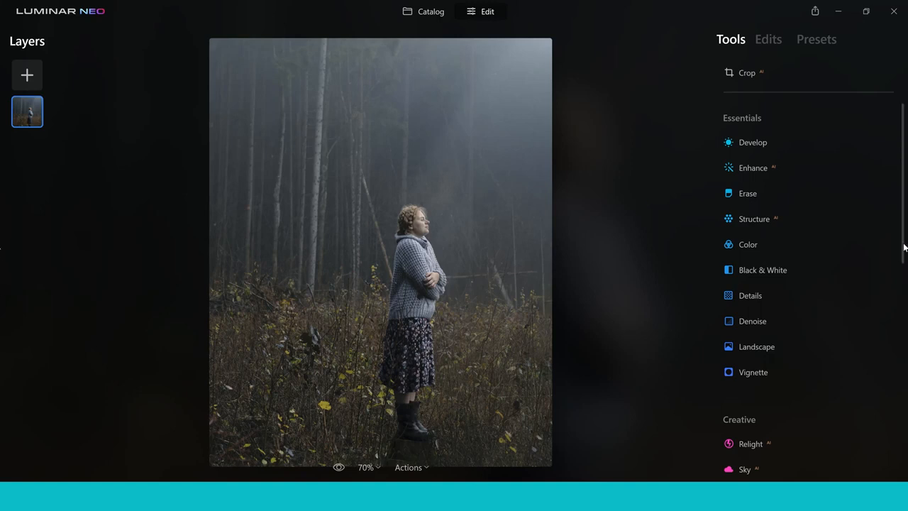
Step: Add Mist with Atmosphere AI at Amount 29 and Depth 99, and compare the forest photo with its original
left_click_drag(903, 257, 905, 344)
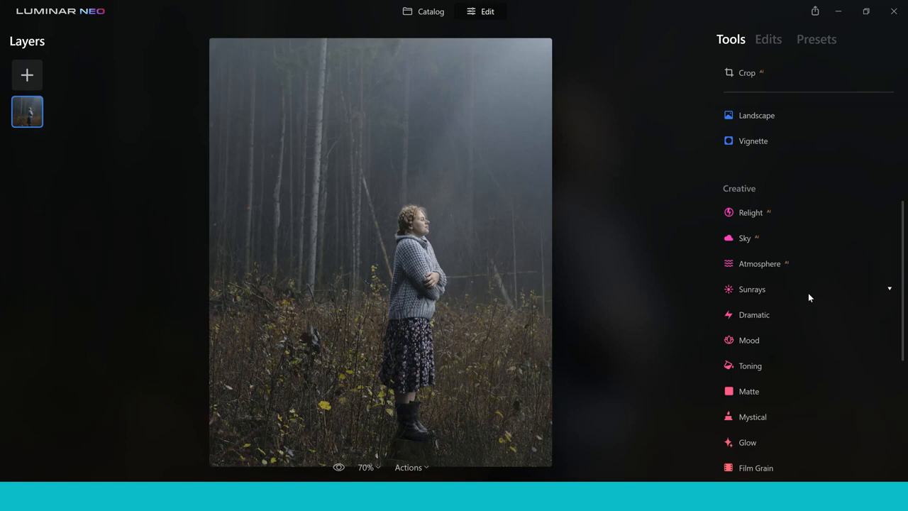
left_click(773, 268)
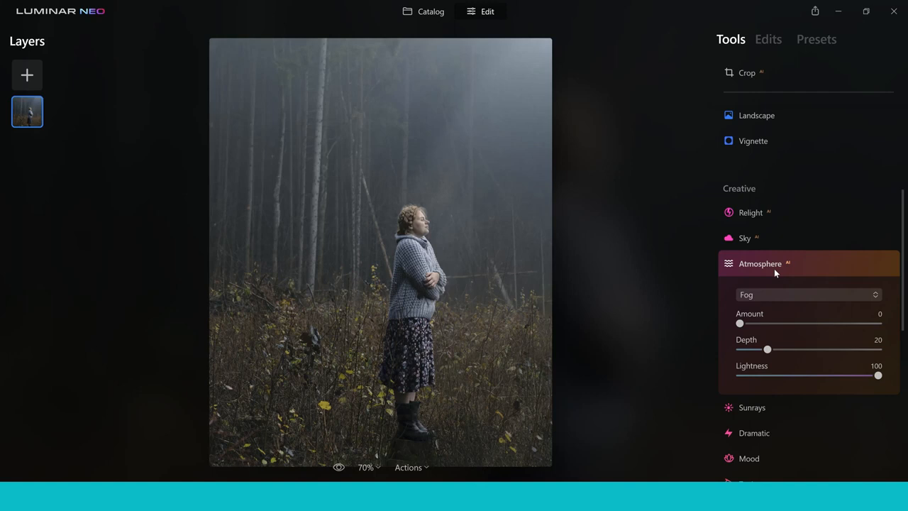
left_click(877, 296)
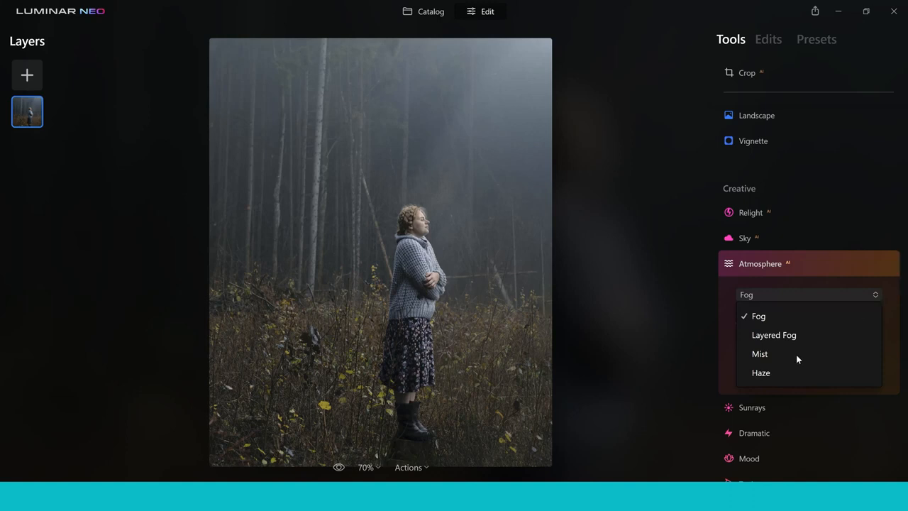
left_click(769, 358)
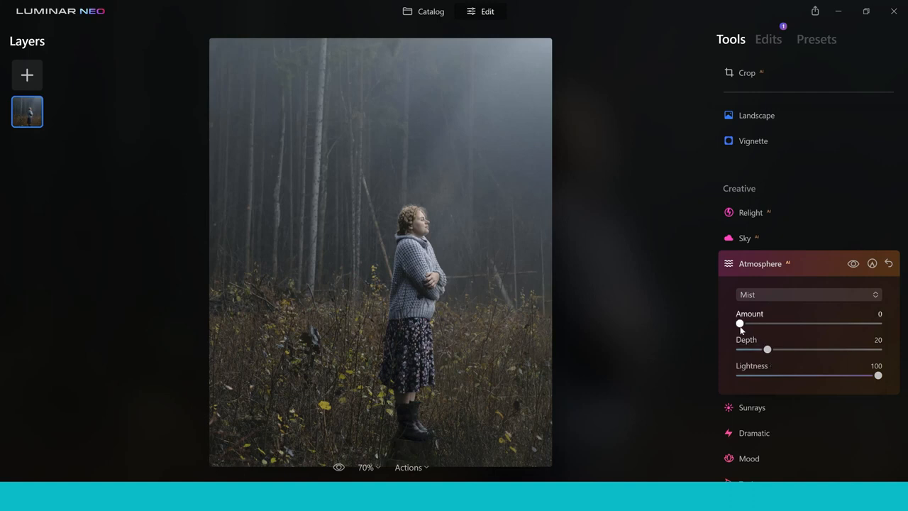
left_click_drag(739, 323, 781, 324)
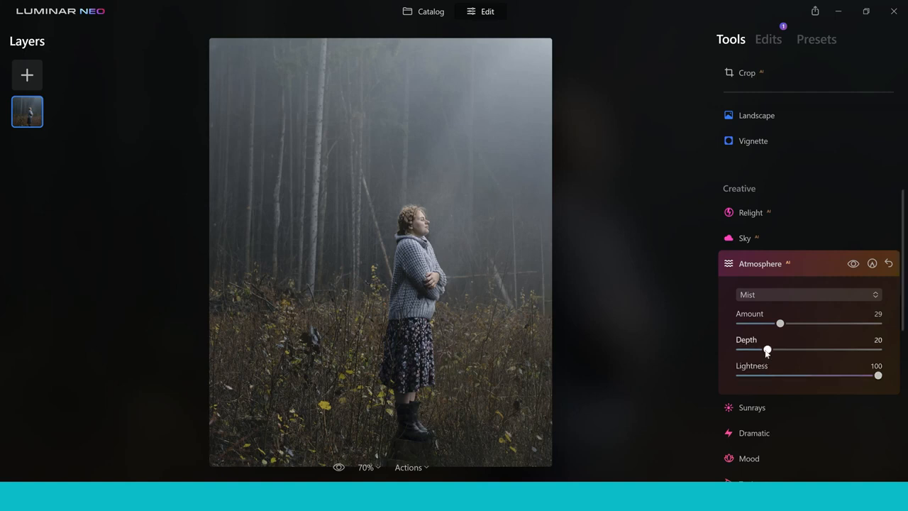
left_click_drag(788, 351, 877, 350)
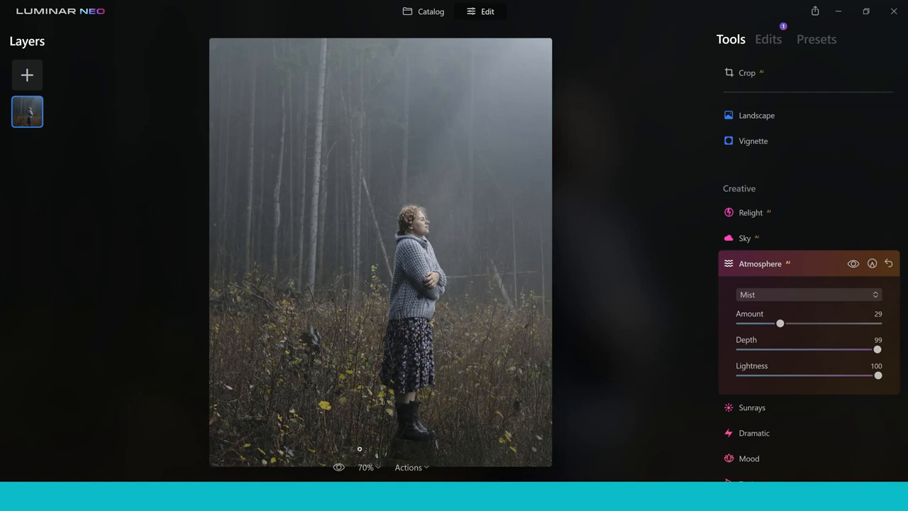
left_click(339, 467)
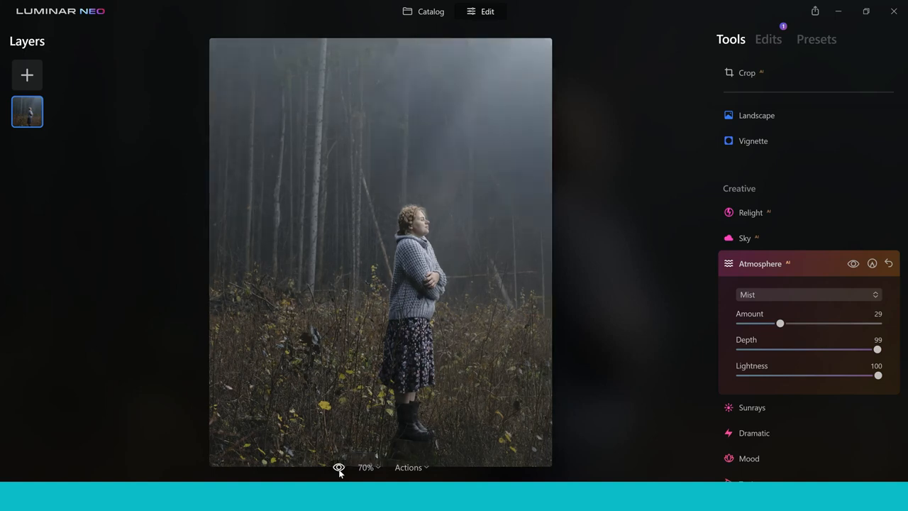
left_click(339, 467)
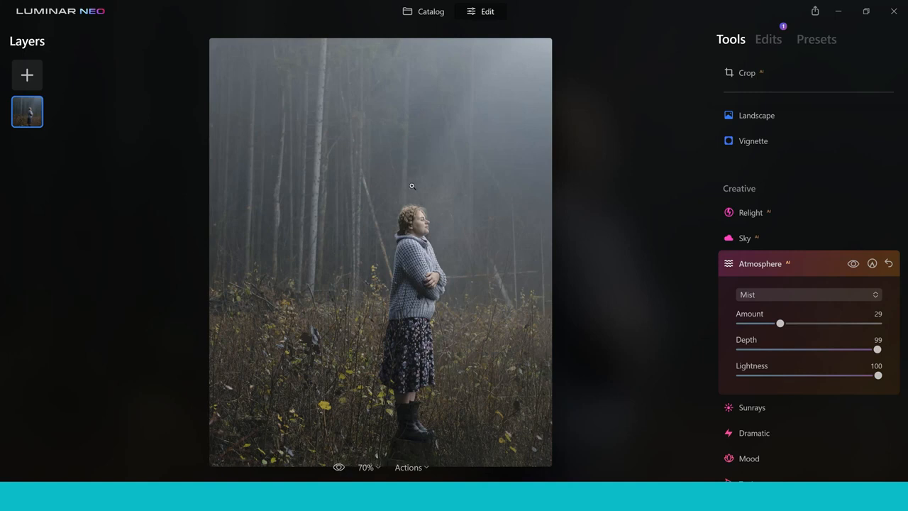
left_click(764, 265)
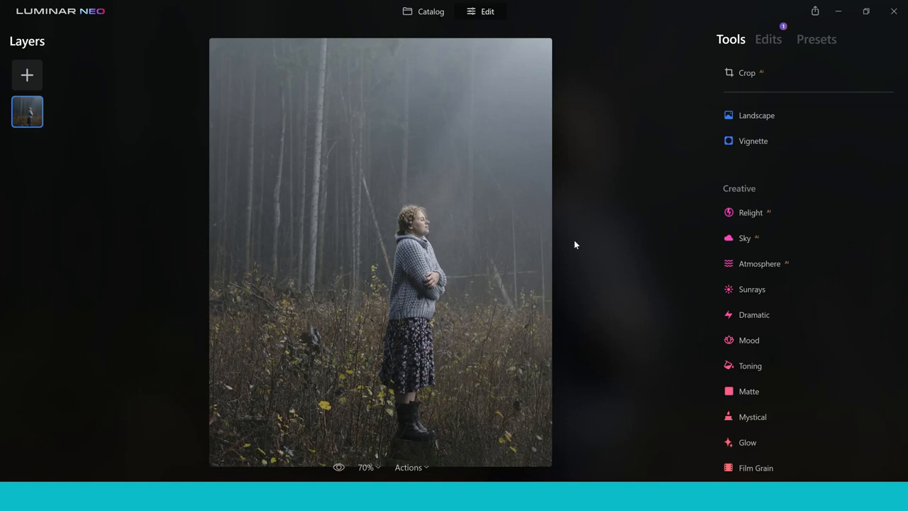
Step: Place the Sunrays sun center just outside the upper-right corner of the forest photo
left_click(750, 289)
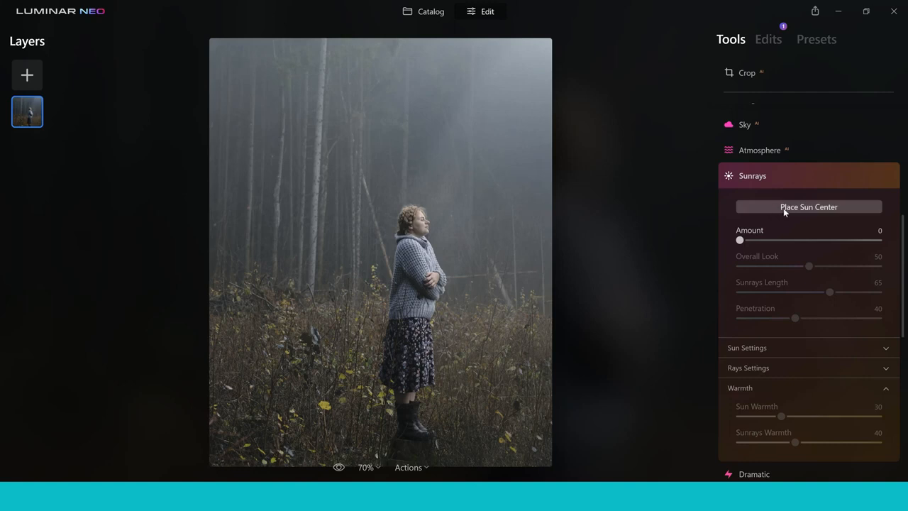
left_click(783, 208)
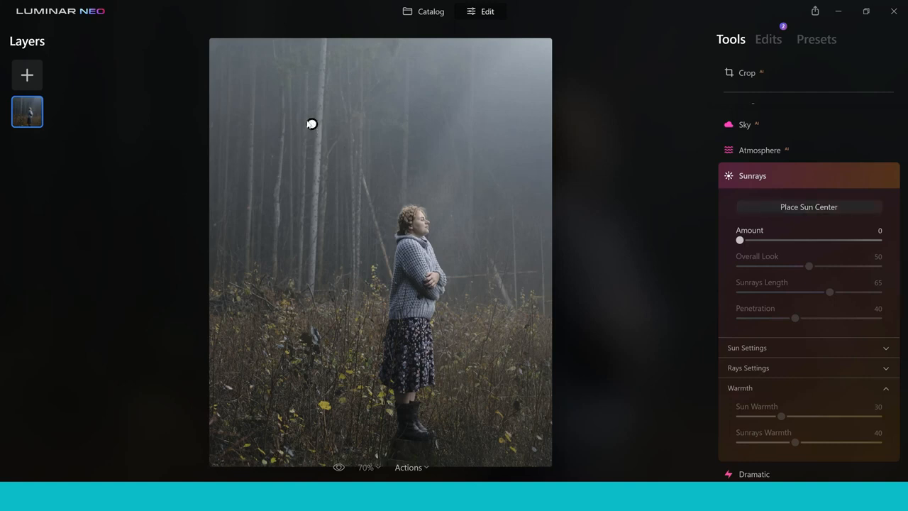
mouse_move(310, 123)
left_mouse_down()
mouse_move(431, 140)
mouse_move(561, 23)
left_mouse_up()
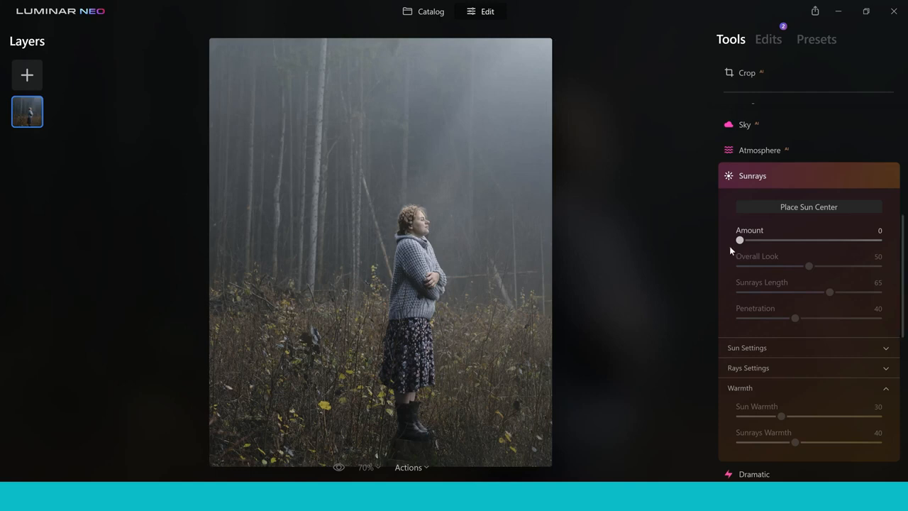
Step: Set the Sunrays Amount to 40, Penetration to 97, Sunrays Warmth to 47 and Sunrays Length to 72
left_click_drag(740, 245, 795, 245)
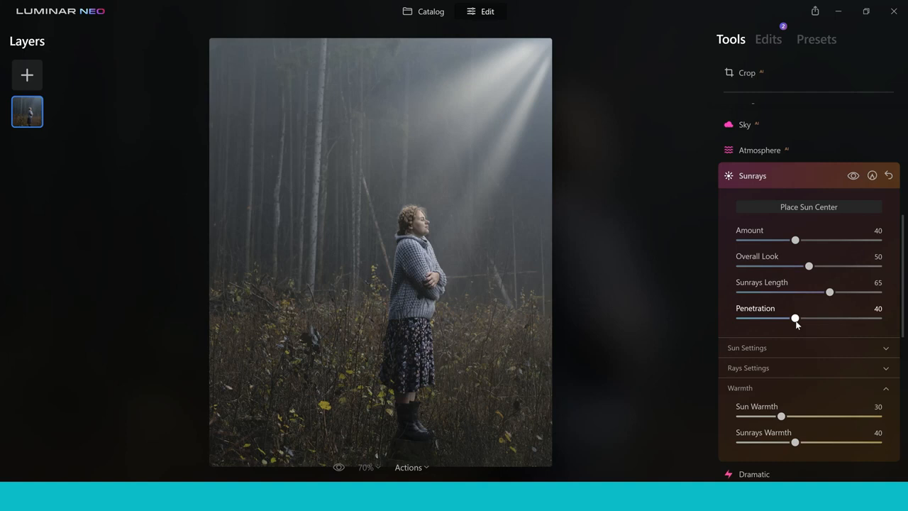
left_click_drag(819, 330, 875, 322)
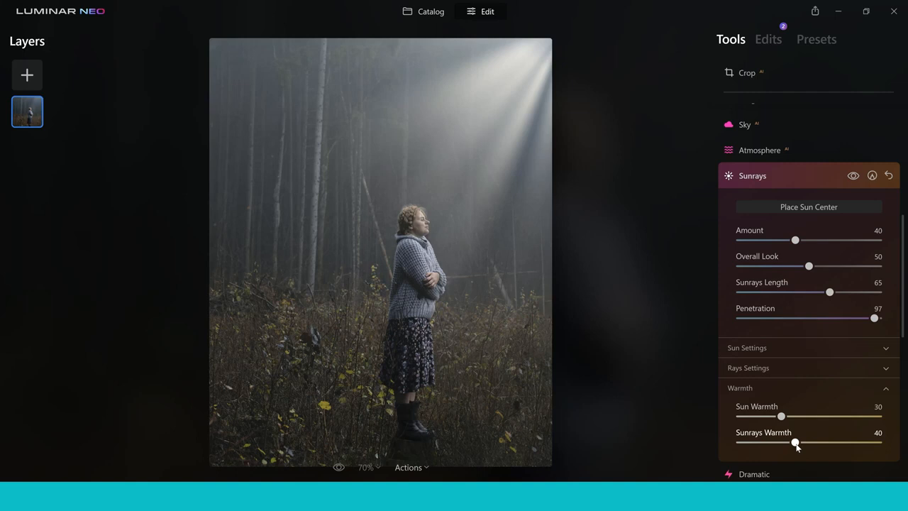
left_click_drag(795, 443, 805, 447)
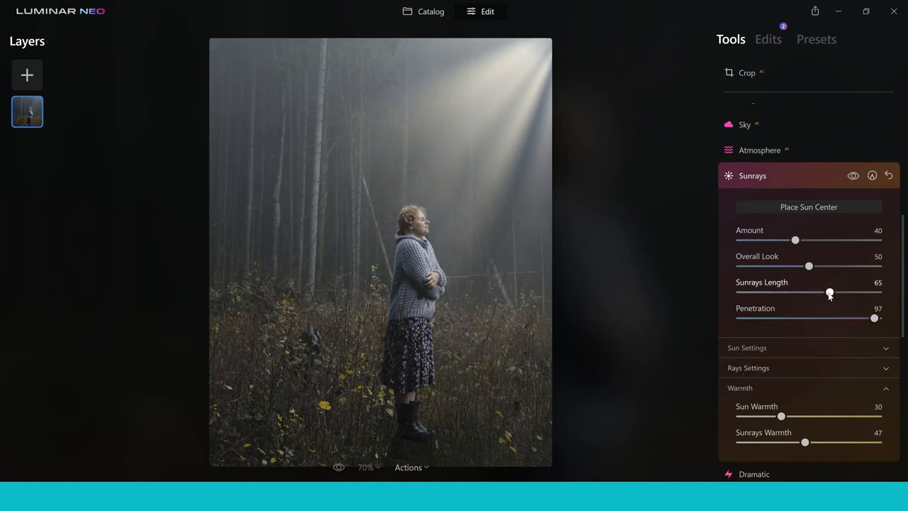
mouse_move(829, 295)
left_mouse_down()
mouse_move(806, 295)
mouse_move(839, 297)
left_mouse_up()
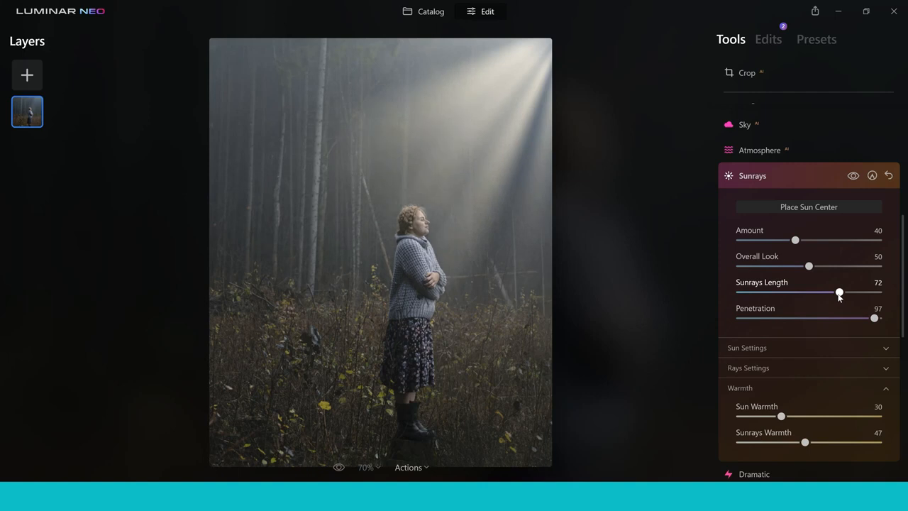
Step: Reduce the Number of Sunrays to 25 in the rays settings
left_click(770, 347)
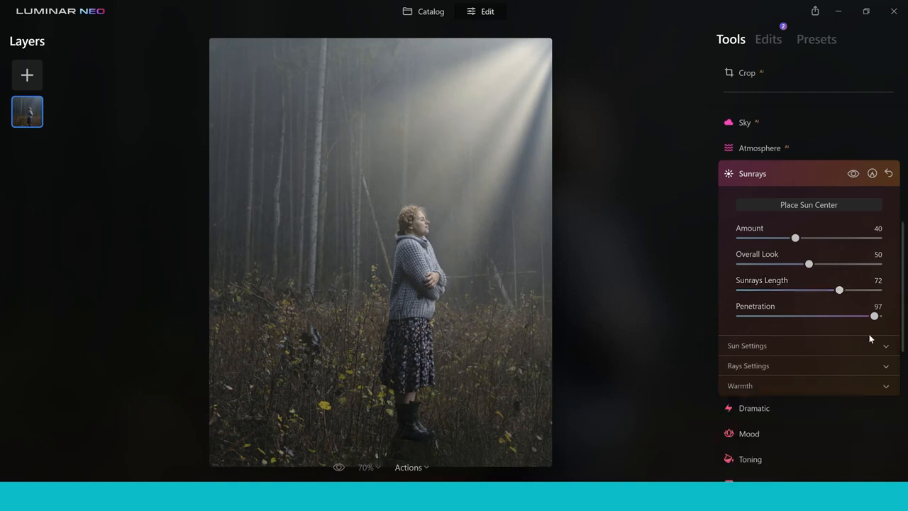
left_click(887, 368)
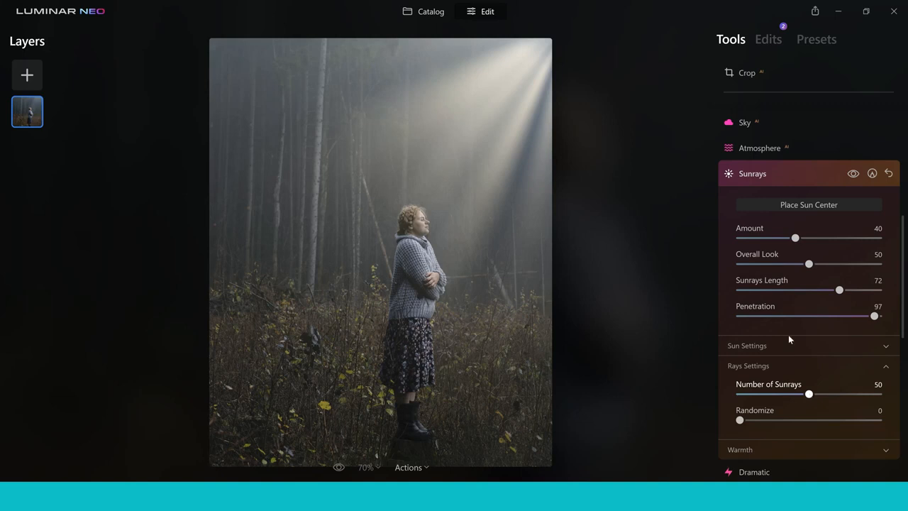
left_click_drag(809, 394, 776, 400)
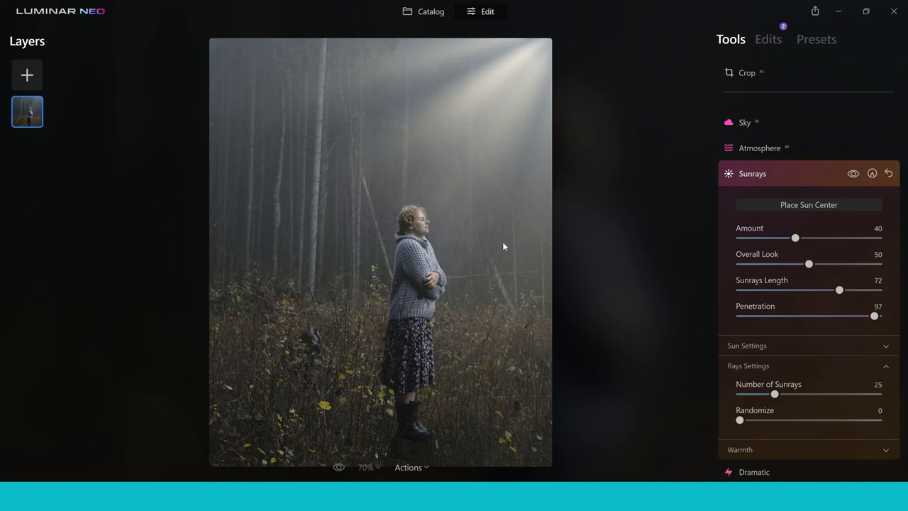
left_click(747, 175)
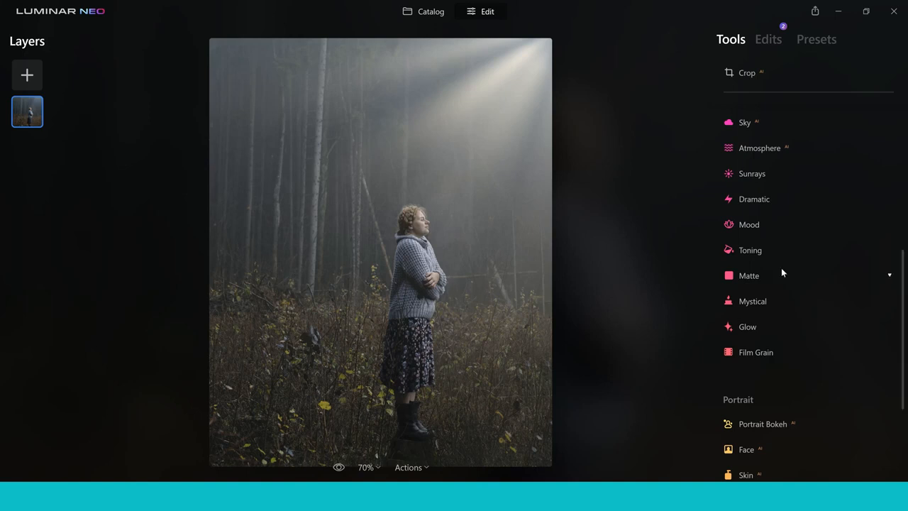
Step: Apply a Soft Focus Glow with Amount 19 to the forest photo and inspect it at 100% zoom
left_click(767, 329)
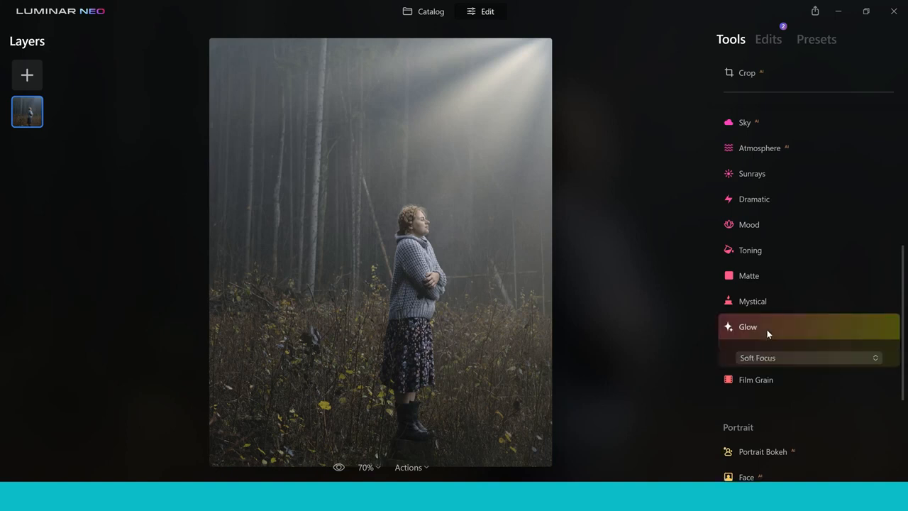
left_click(879, 364)
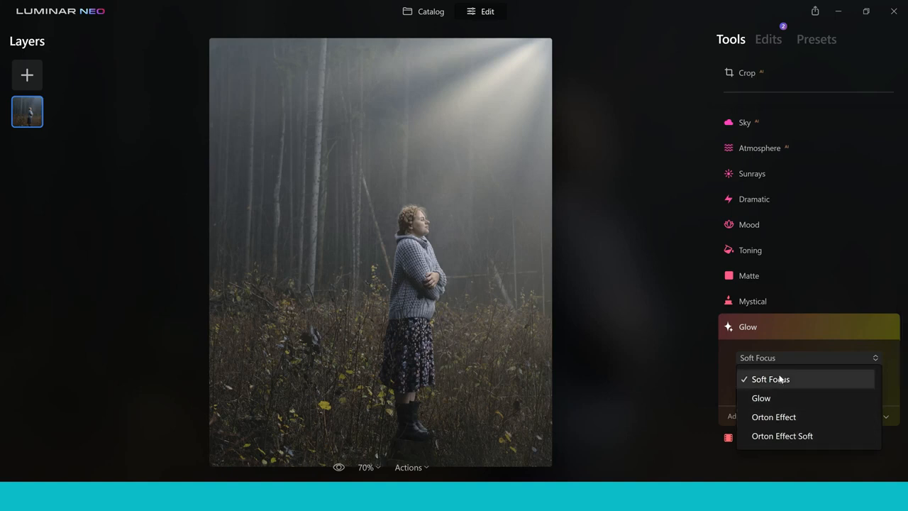
left_click(799, 349)
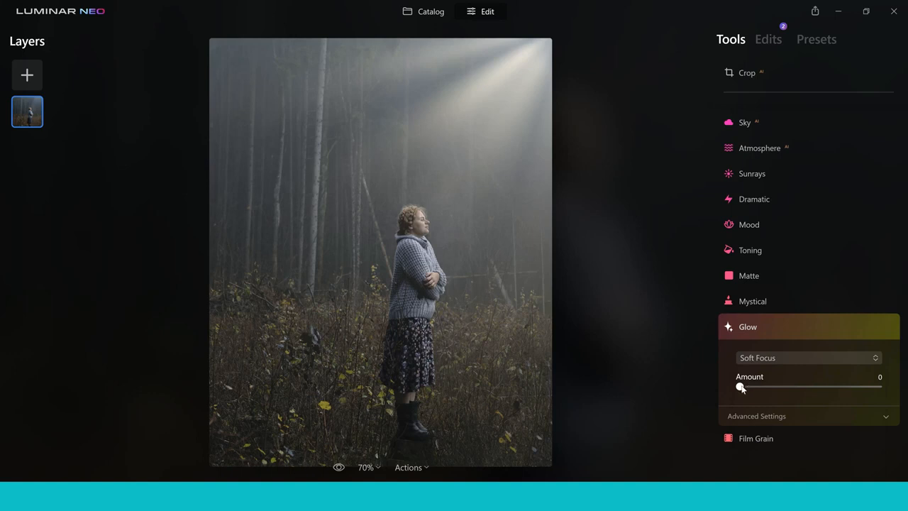
left_click_drag(741, 388, 770, 388)
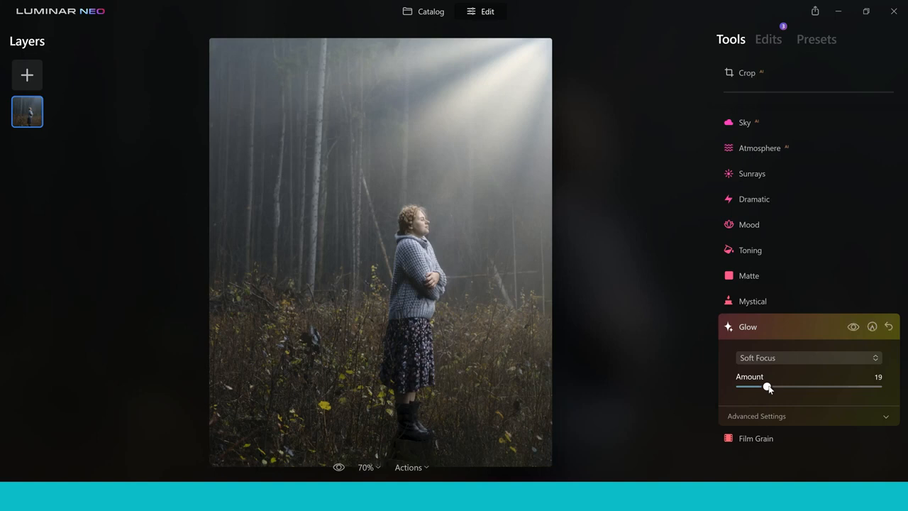
left_click(467, 260)
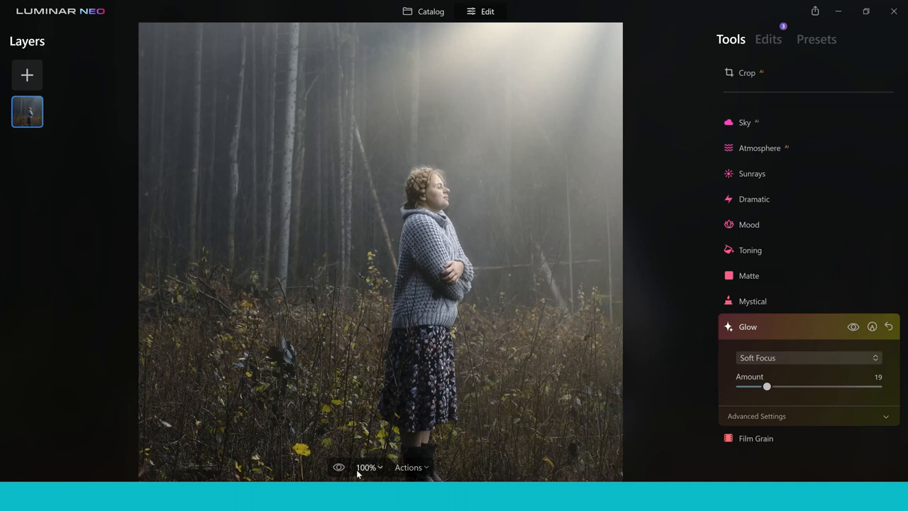
Step: Open the newborn photo soft glow.jpg for editing and raise the Amount of its Soft Focus Glow
left_click(665, 496)
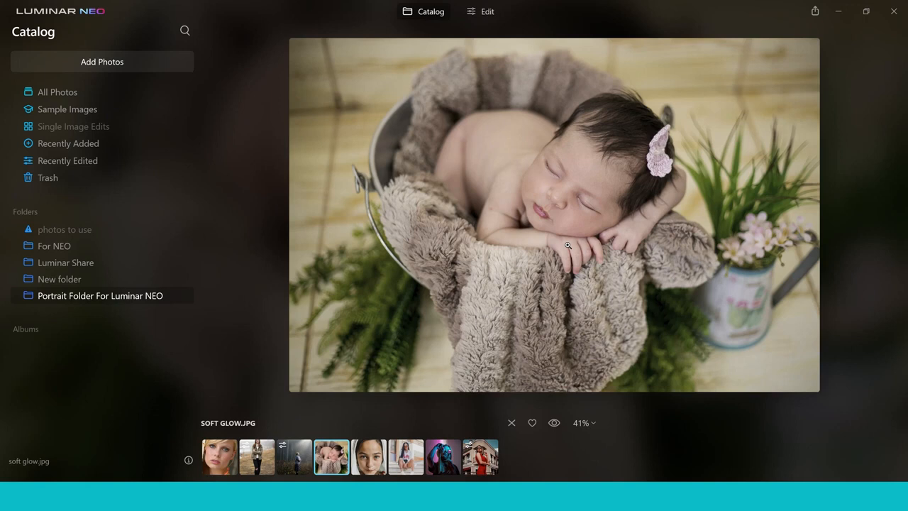
left_click(485, 13)
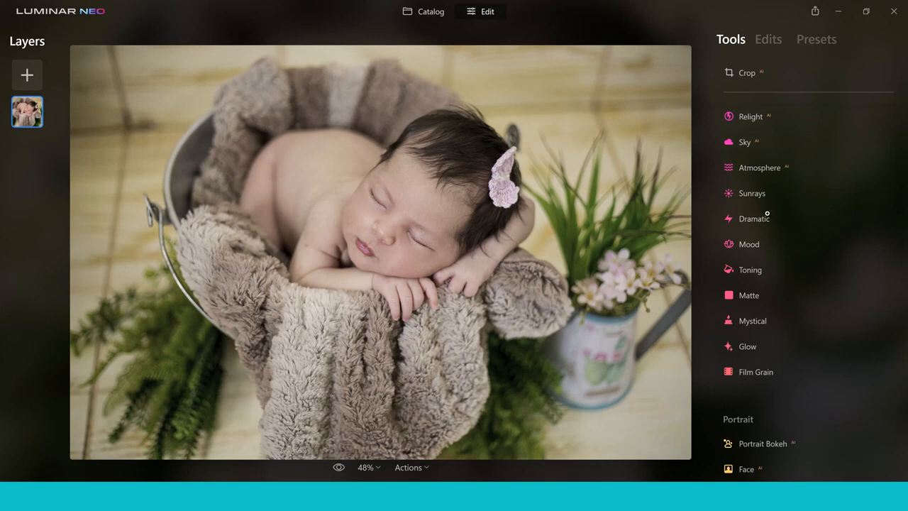
left_click(752, 346)
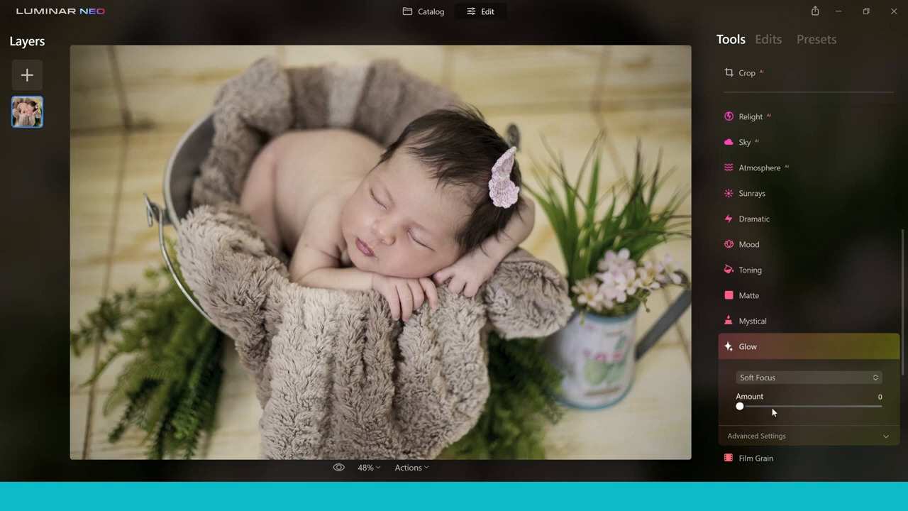
left_click_drag(739, 406, 777, 408)
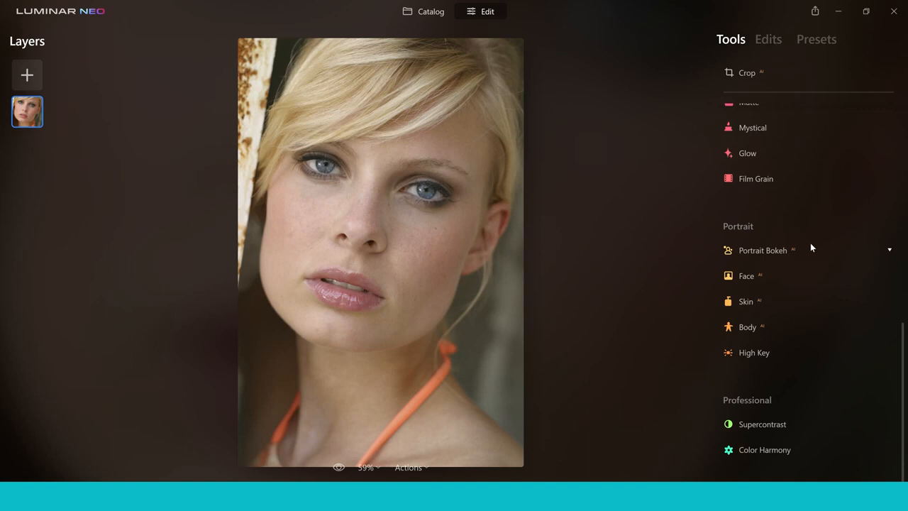
Step: Enhance the blonde woman's eyes with Face AI: Iris Flare 28, Eye Enhancer 43, Dark Circles Removal 100 and Improve Eyebrows 29
left_click(773, 283)
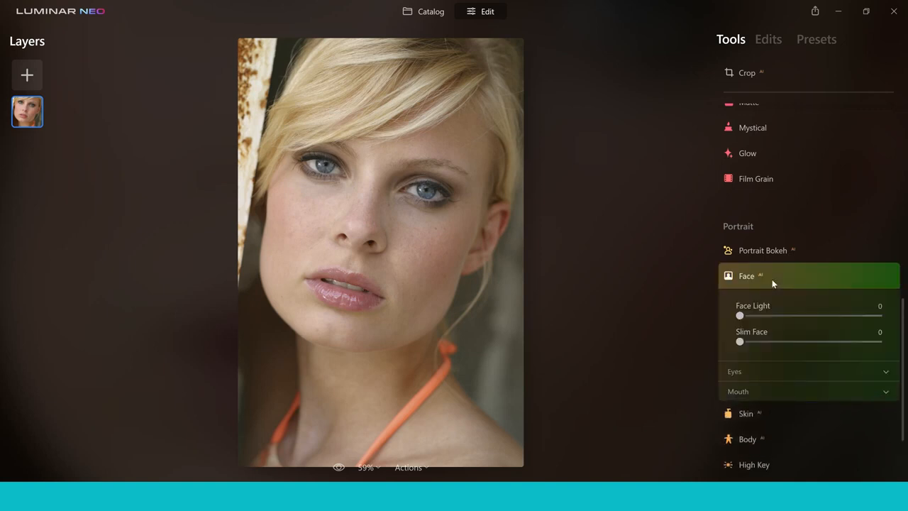
left_click(864, 374)
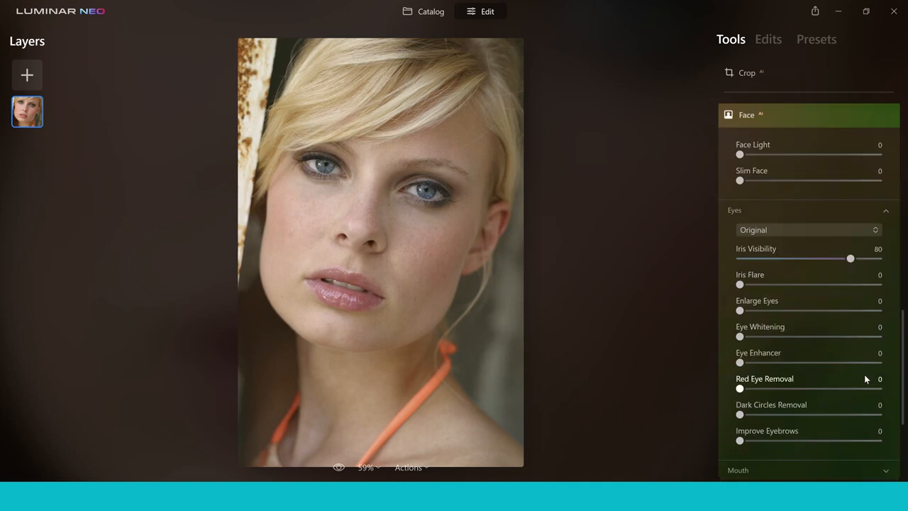
left_click(388, 193)
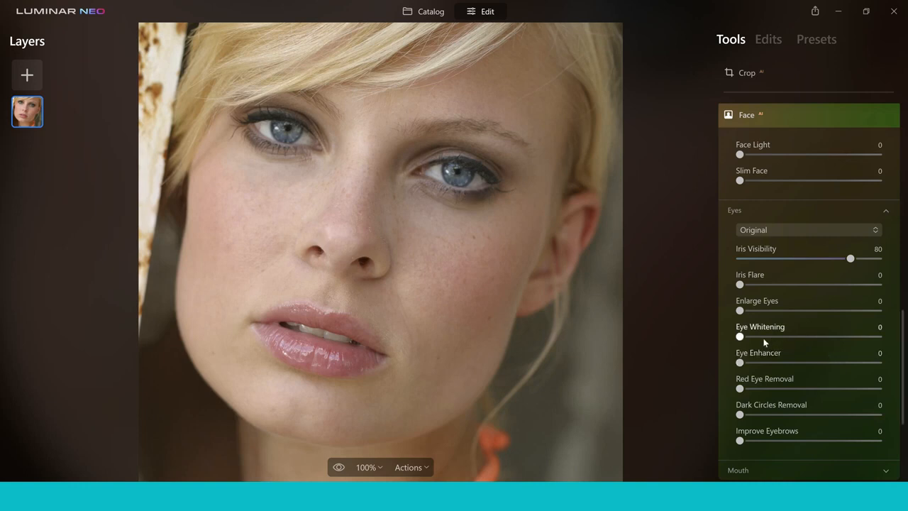
left_click_drag(741, 362, 800, 362)
left_click_drag(751, 286, 769, 287)
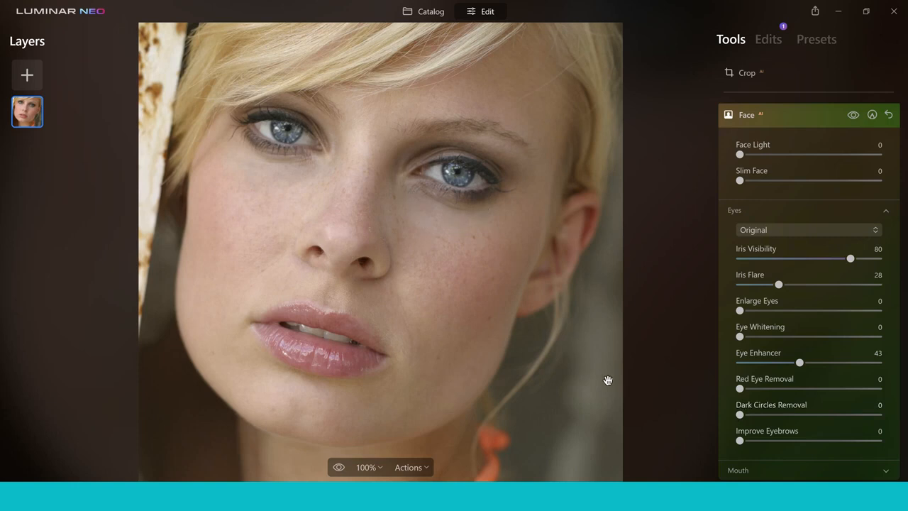
left_click_drag(739, 417, 881, 426)
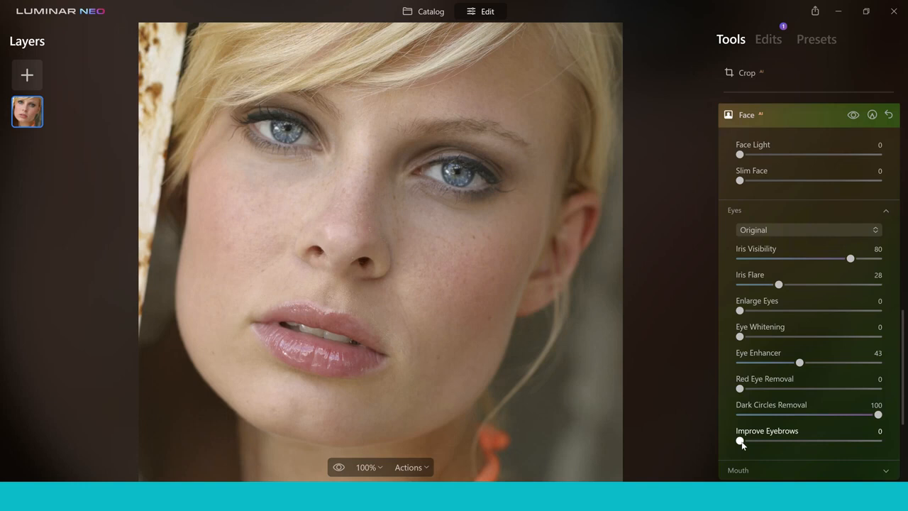
left_click_drag(742, 444, 784, 447)
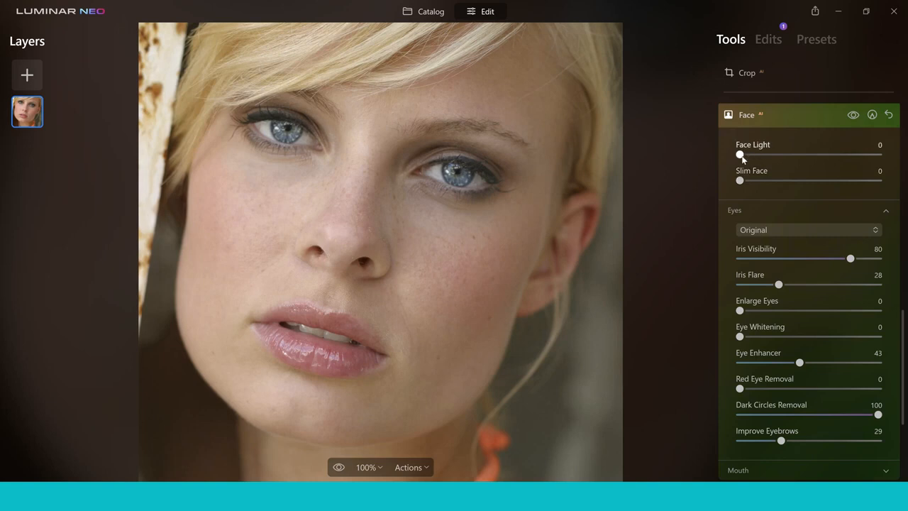
Step: Set Face Light to 22 on the blonde woman's portrait and compare the photo before and after
left_click_drag(742, 156, 774, 159)
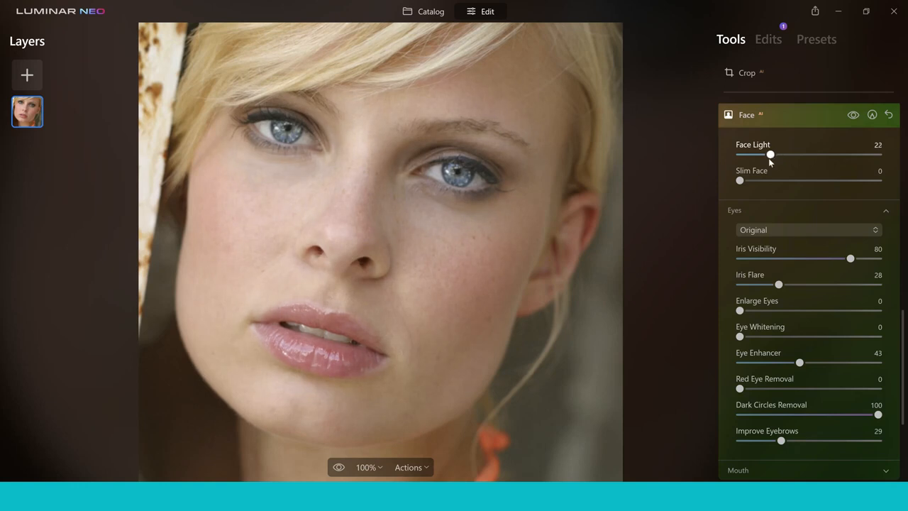
left_click(341, 472)
left_click(340, 471)
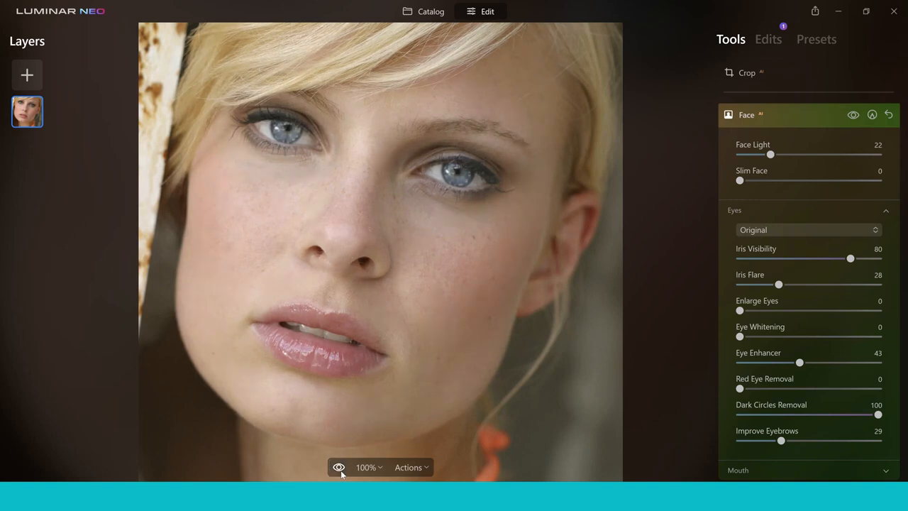
left_click(340, 472)
left_click(341, 471)
left_click(744, 116)
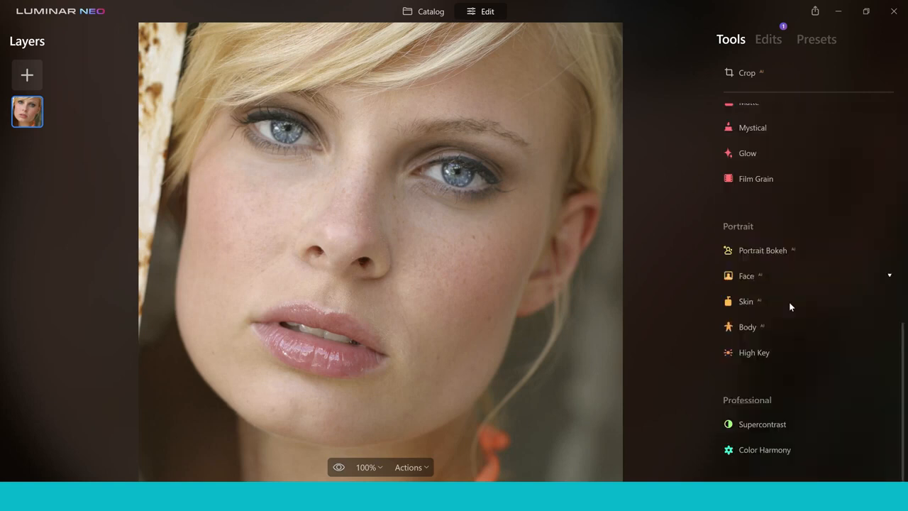
Step: Smooth the woman's skin with Skin AI at Amount 35
left_click(751, 304)
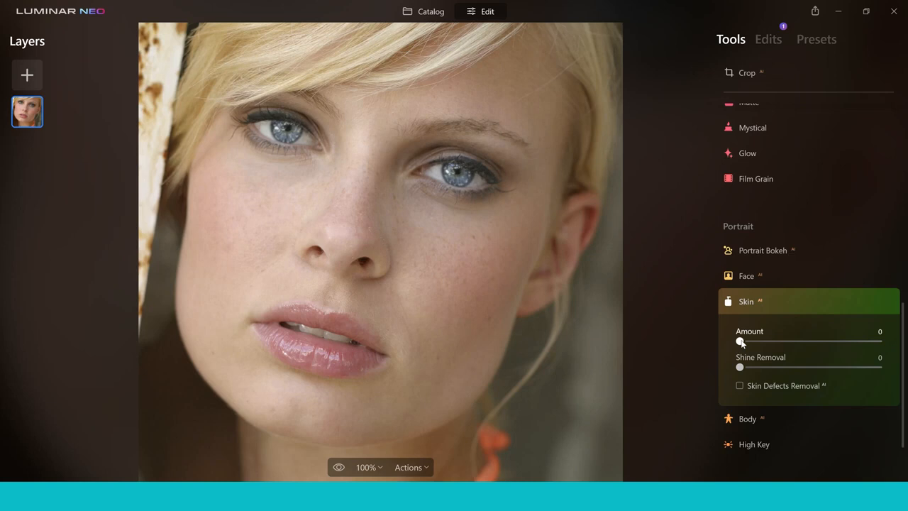
left_click_drag(741, 341, 789, 348)
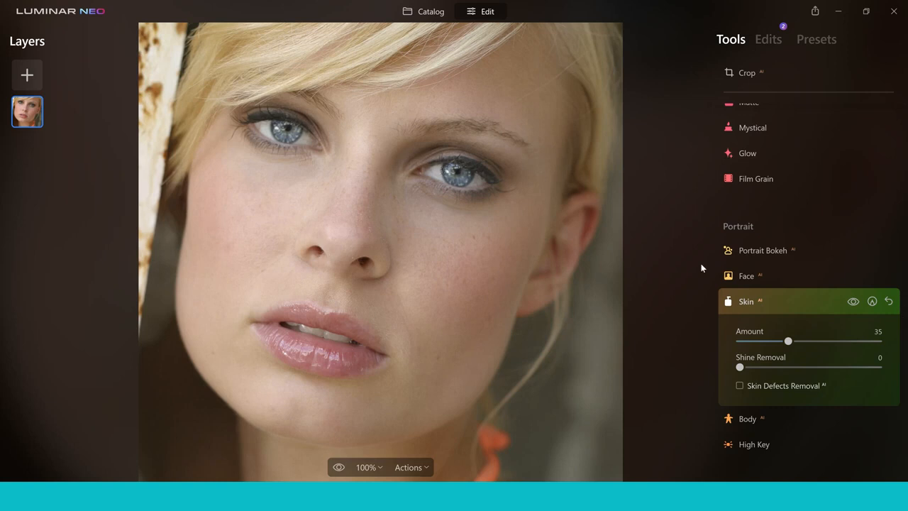
left_click(744, 302)
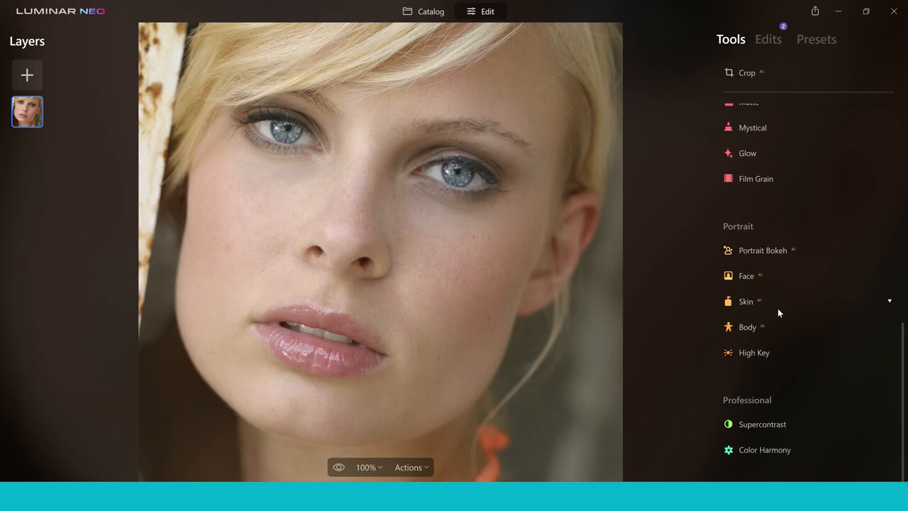
Step: Retouch the mouth with Face AI: Lips Saturation 29, Lips Redness 49 and Teeth Whitening 66, and compare the whole portrait before and after
left_click(778, 278)
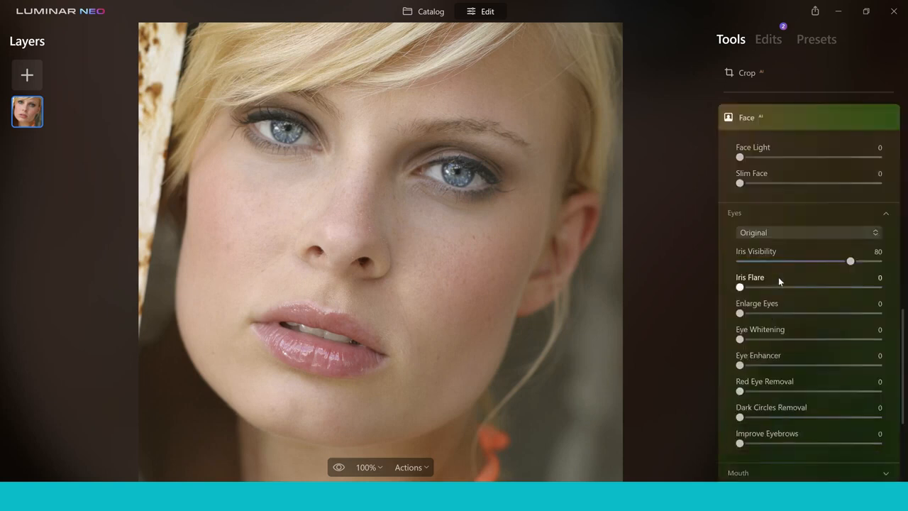
left_click(880, 217)
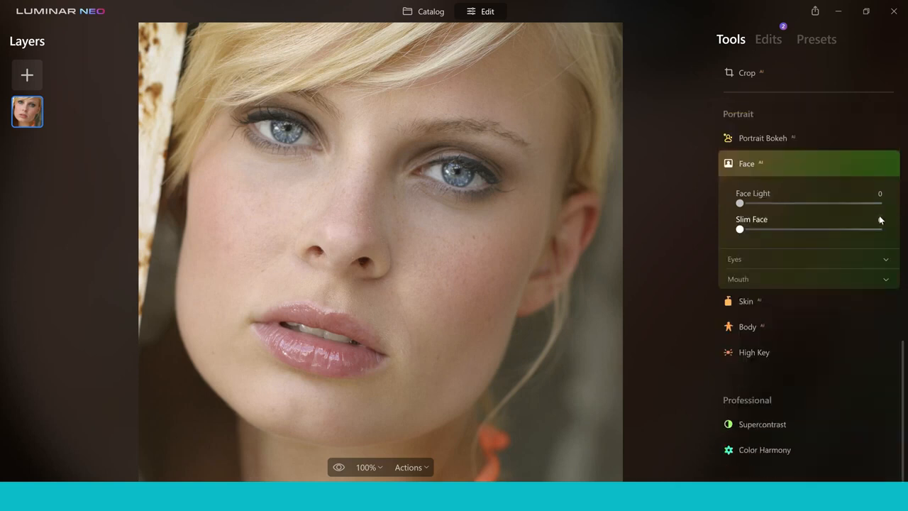
left_click(884, 280)
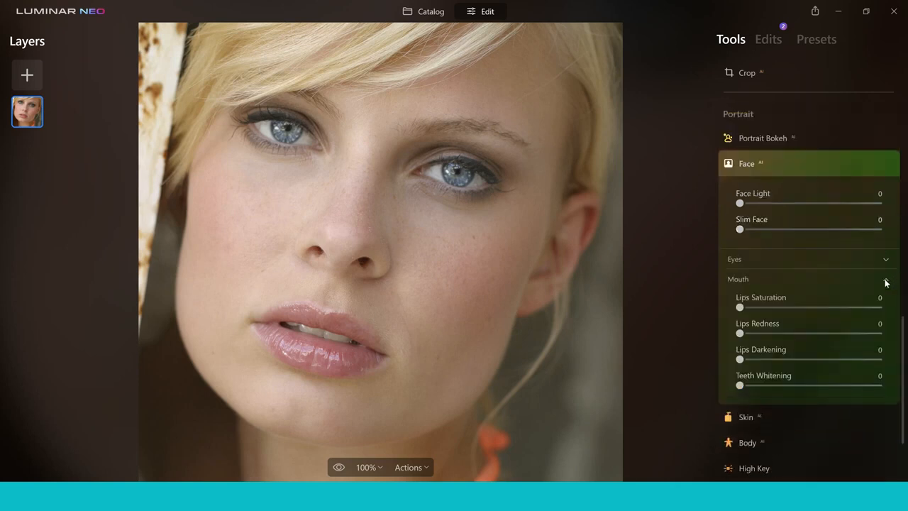
left_click_drag(740, 308, 781, 309)
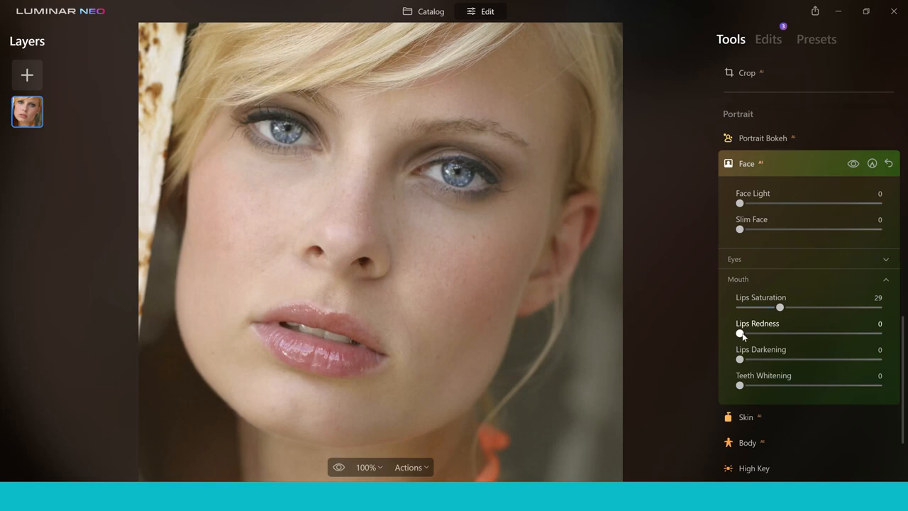
left_click_drag(742, 336, 811, 338)
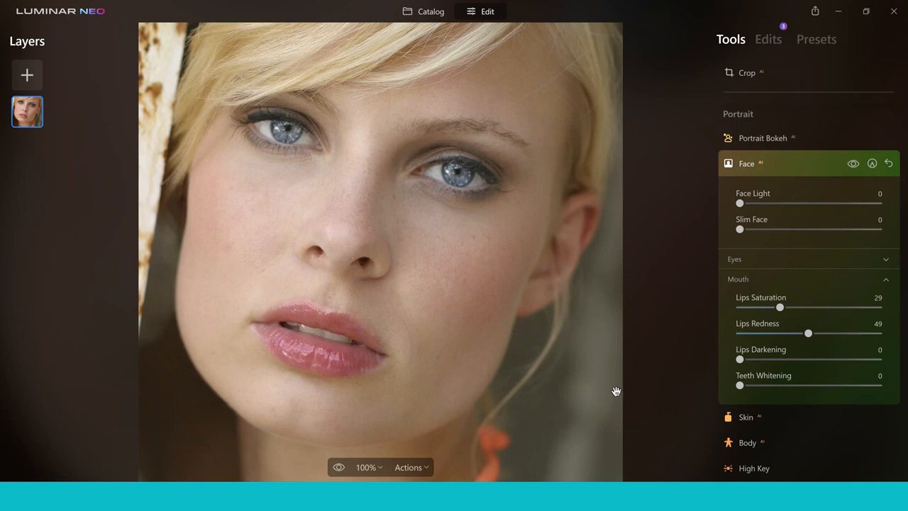
left_click_drag(741, 387, 832, 398)
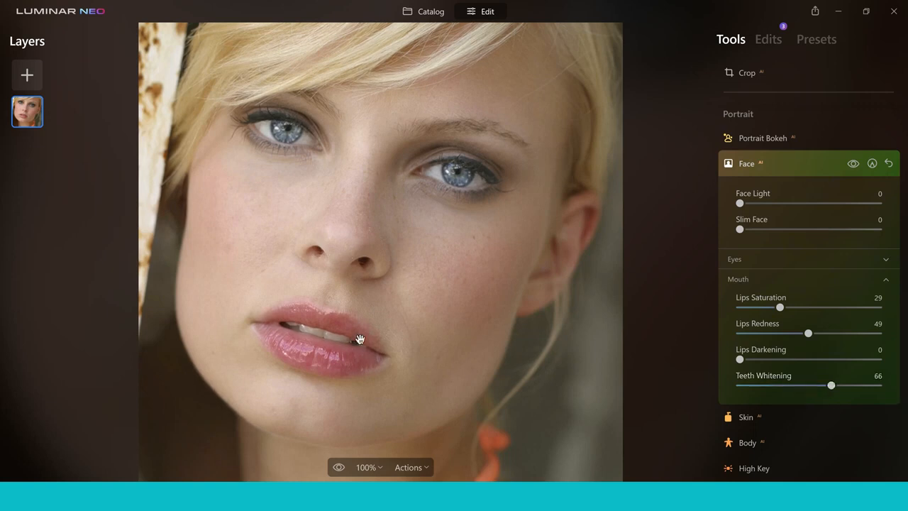
left_click(407, 364)
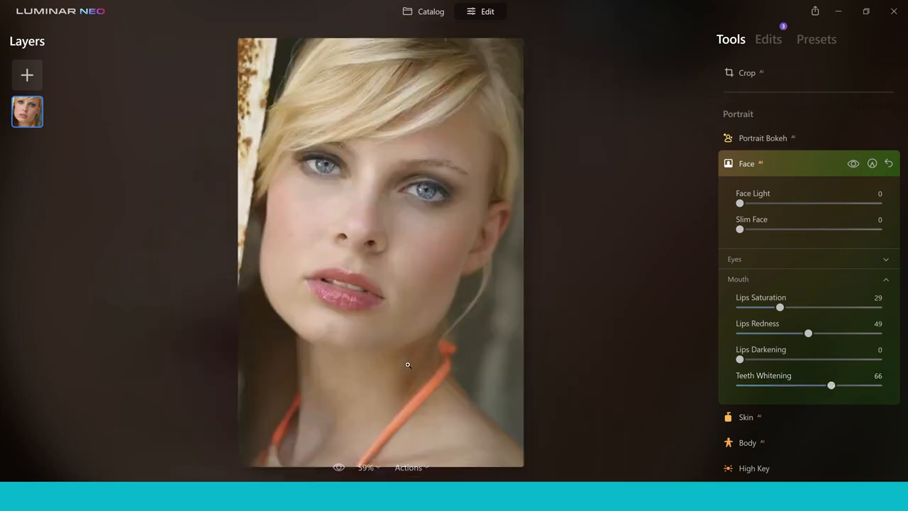
left_click(339, 467)
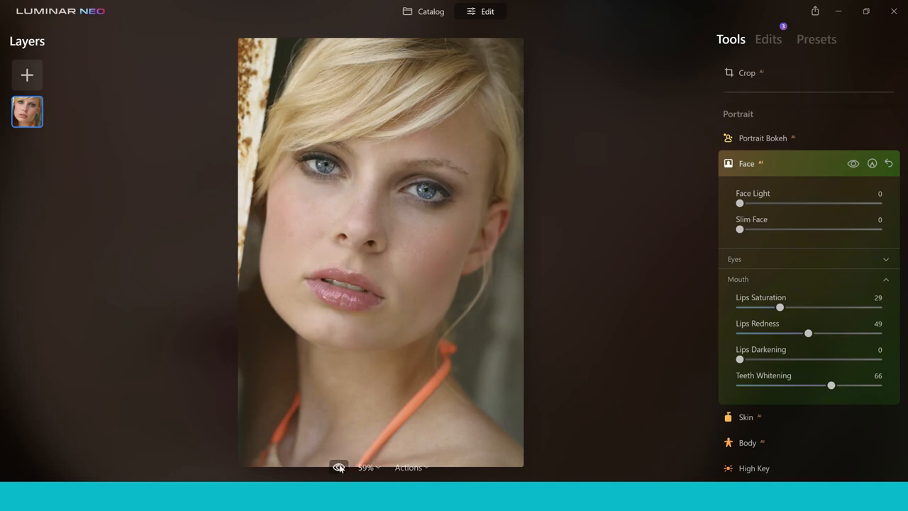
left_click(339, 467)
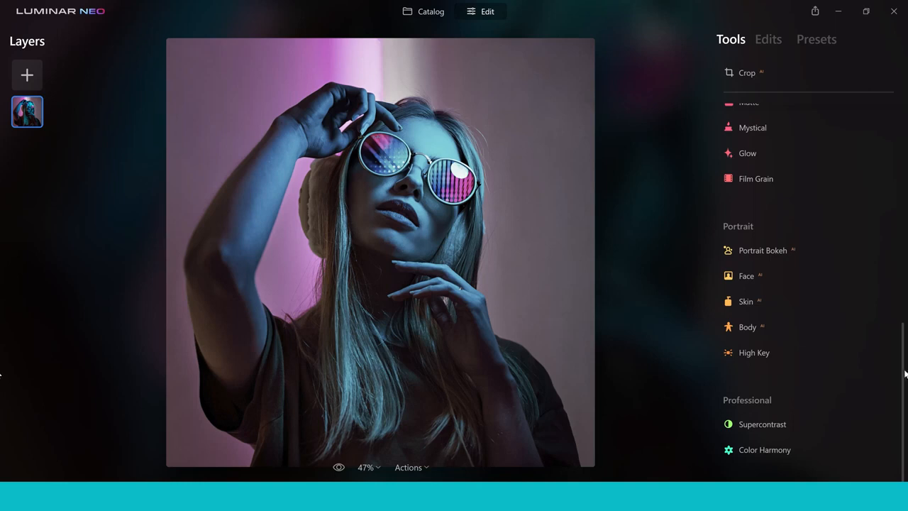
Step: Relight the sunglasses portrait with Brightness Near 65 and Brightness Far -53
left_click_drag(903, 371, 906, 251)
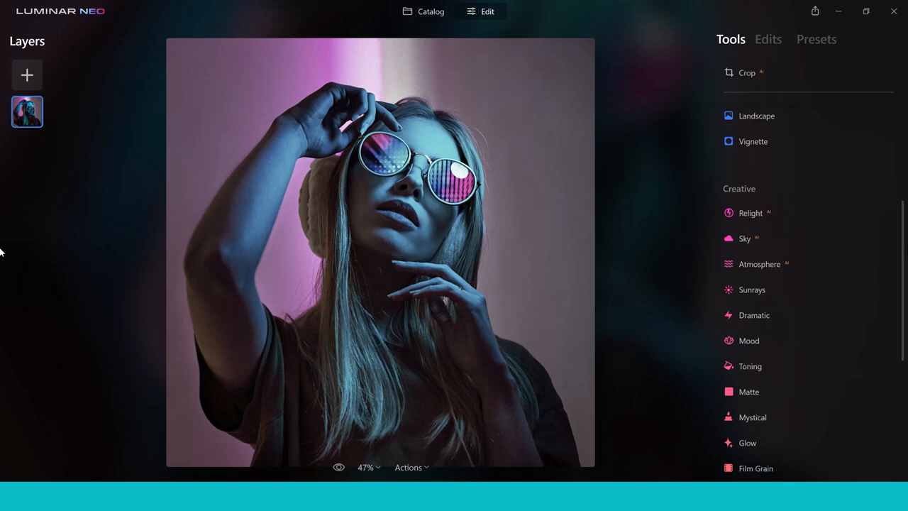
left_click(825, 212)
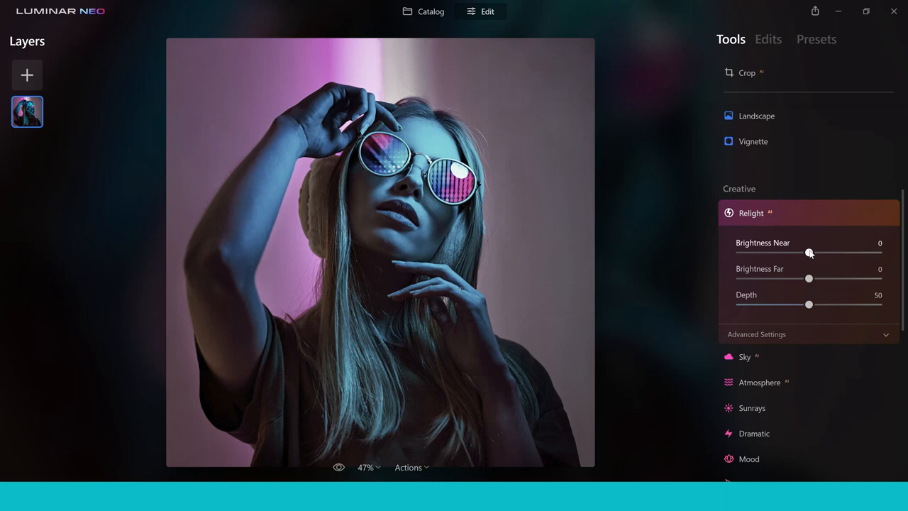
left_click_drag(809, 253, 824, 254)
left_click_drag(833, 256, 846, 258)
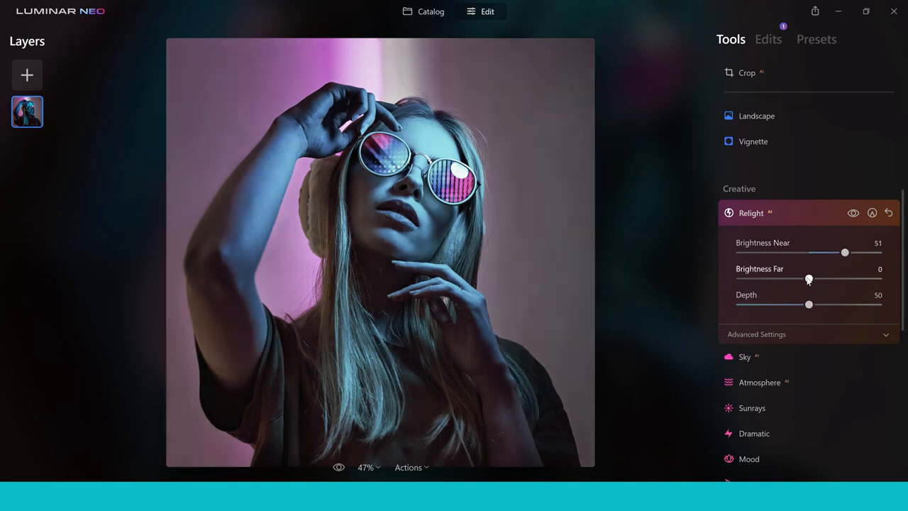
left_click_drag(808, 279, 772, 278)
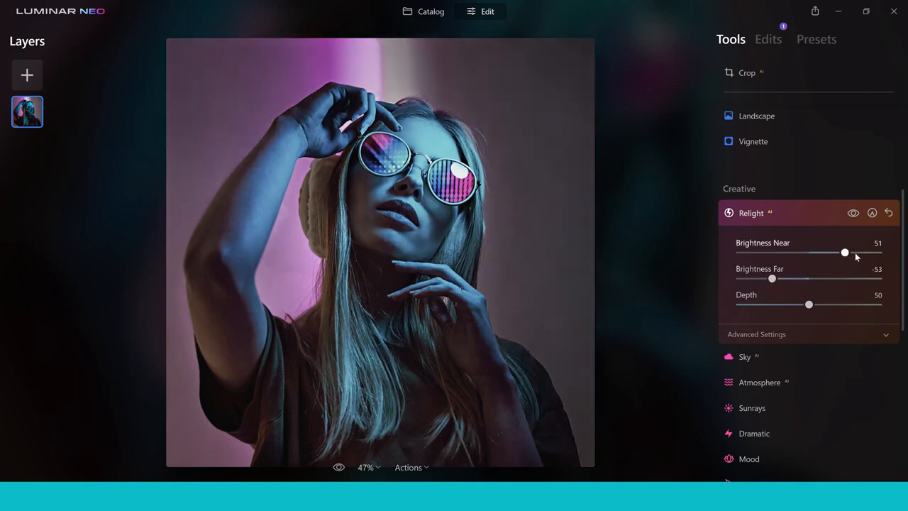
left_click_drag(845, 253, 849, 254)
left_click_drag(853, 256, 855, 255)
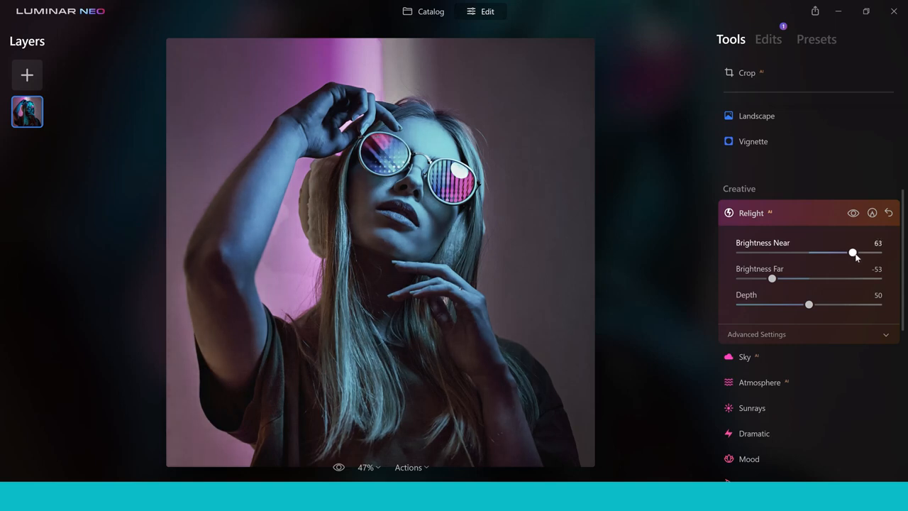
left_click_drag(855, 256, 856, 256)
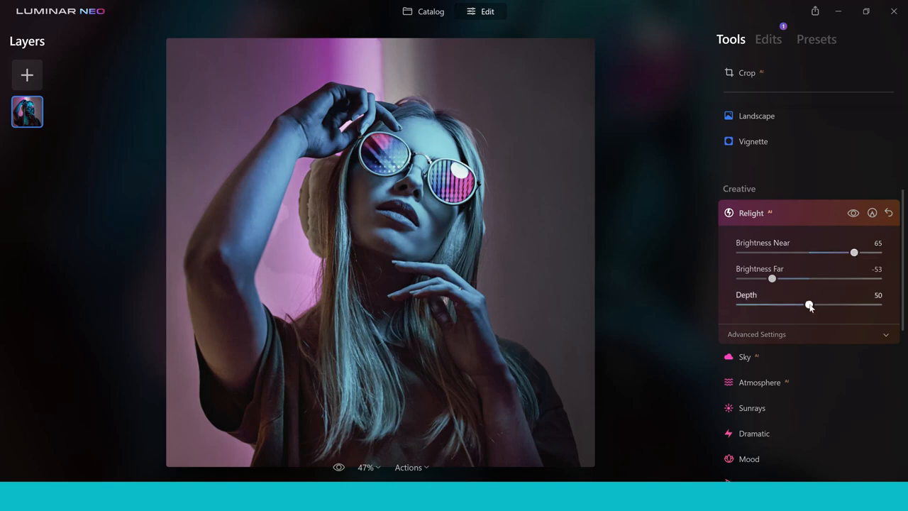
Step: Set the Relight Depth to 83 and compare the portrait before and after
mouse_move(809, 306)
left_mouse_down()
mouse_move(792, 308)
mouse_move(810, 305)
left_mouse_up()
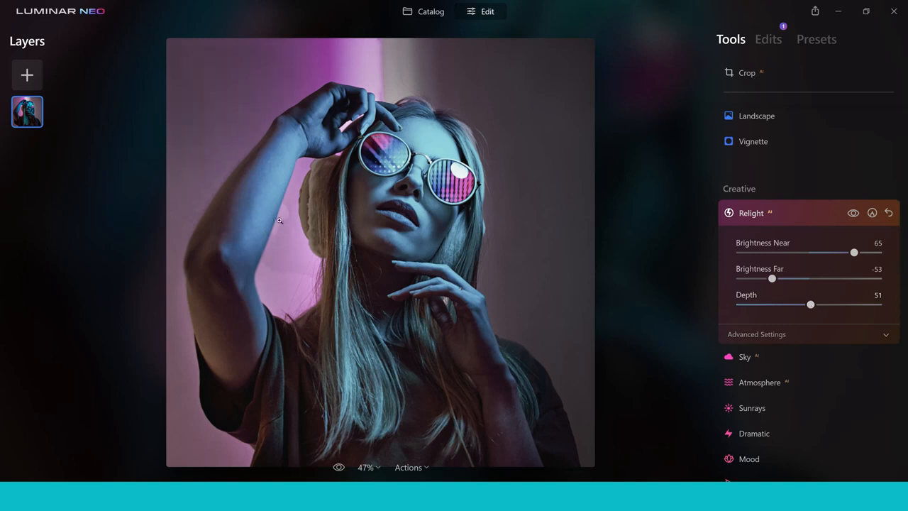
left_click_drag(806, 309, 851, 307)
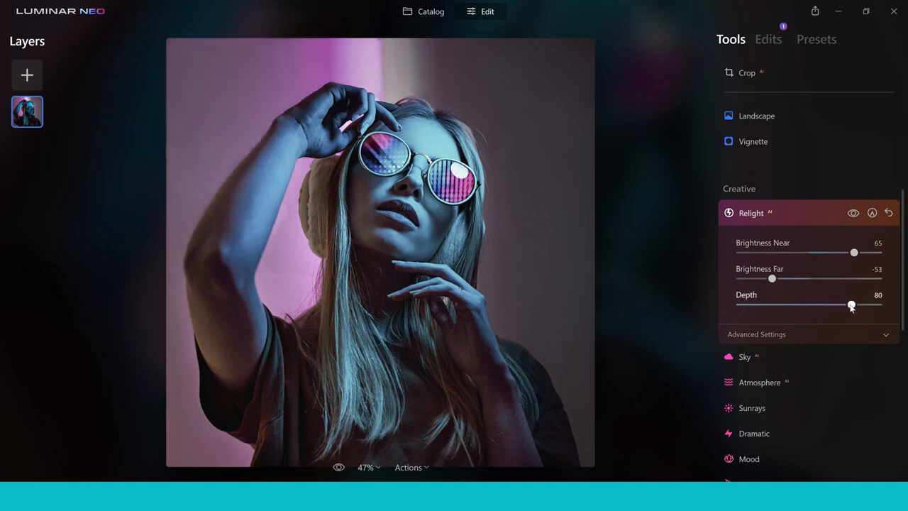
left_click_drag(851, 307, 855, 305)
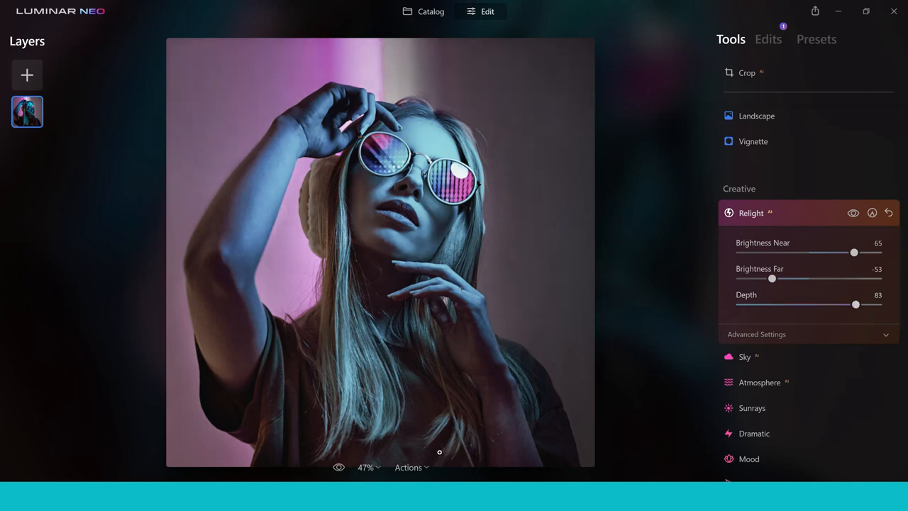
left_click(339, 467)
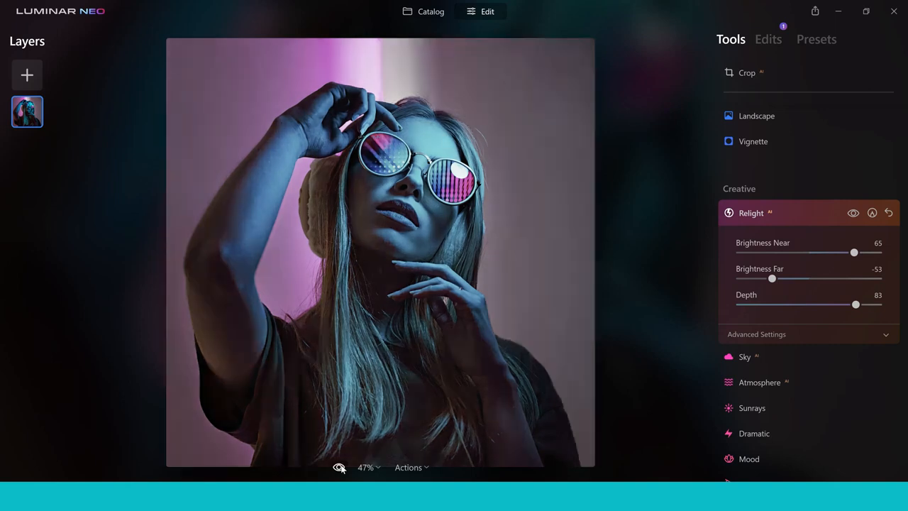
left_click(339, 468)
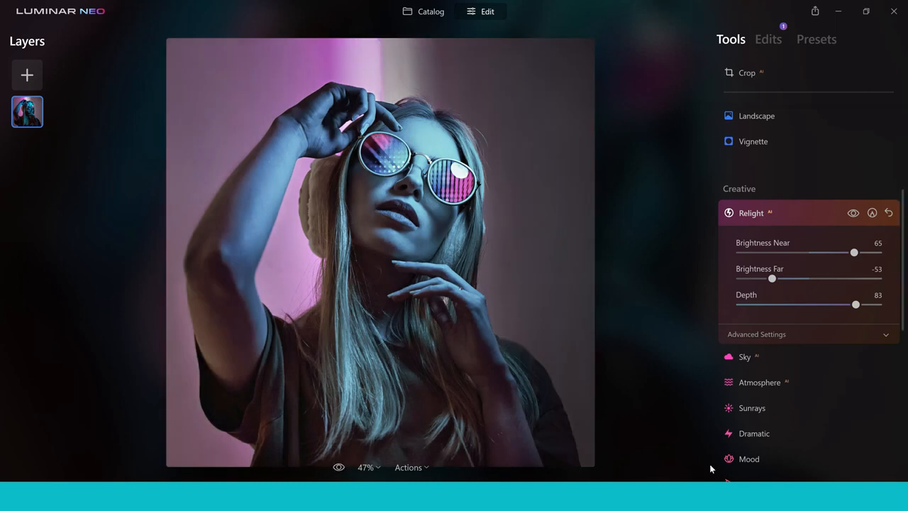
Step: Set Relight's Warmth Near to -21, try Warmth Far at 17 and lower it again, and compare the portrait before and after
left_click(886, 334)
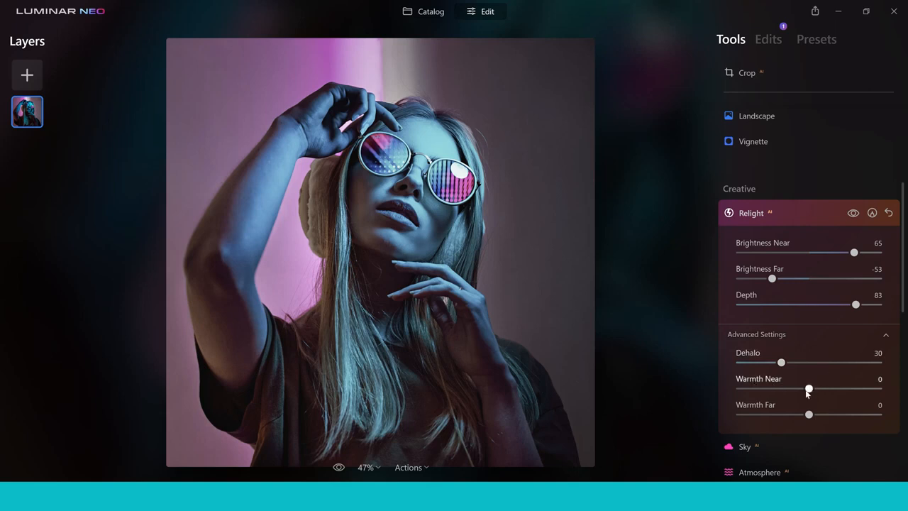
left_click_drag(809, 391, 779, 392)
left_click_drag(809, 417, 833, 420)
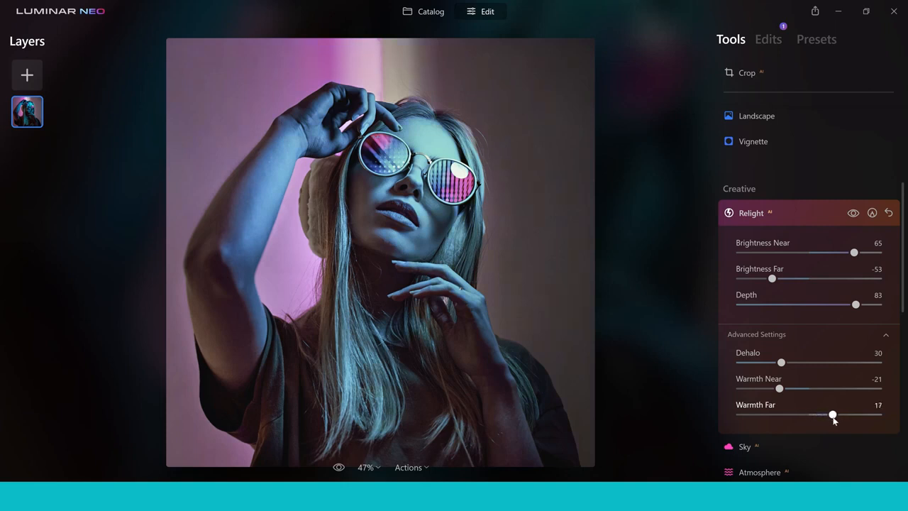
left_click_drag(834, 420, 805, 415)
left_click(750, 212)
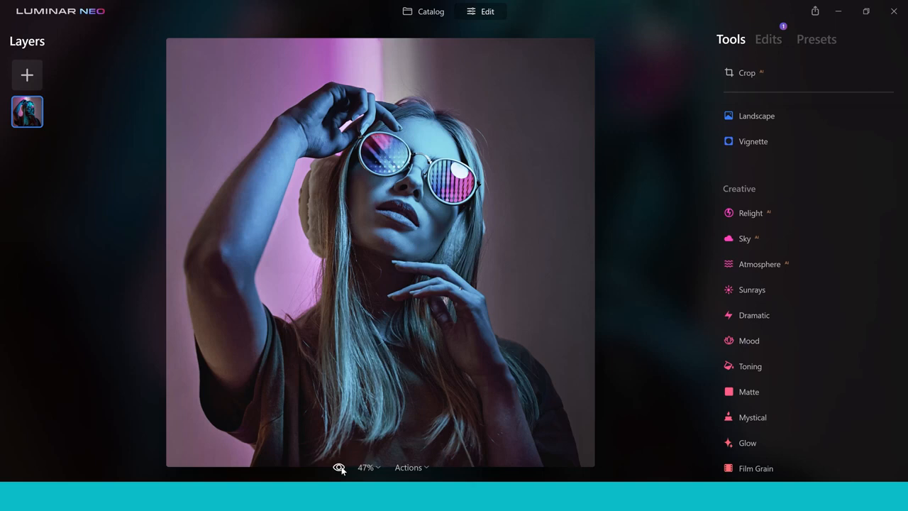
left_click(340, 467)
left_click(339, 467)
left_click(340, 467)
left_click(339, 468)
Step: Add the blue-purple flare as a new layer over the portrait, set its Opacity to 31 and compare before and after
left_click(25, 74)
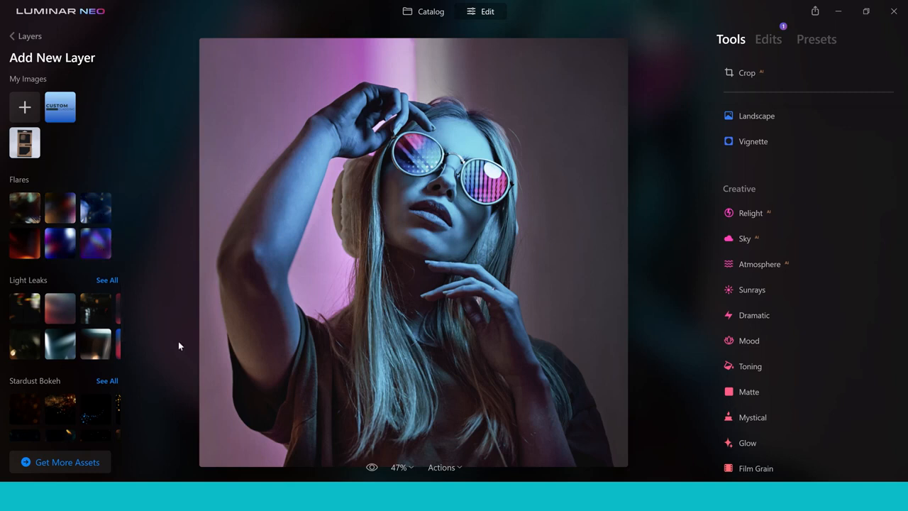
left_click(97, 249)
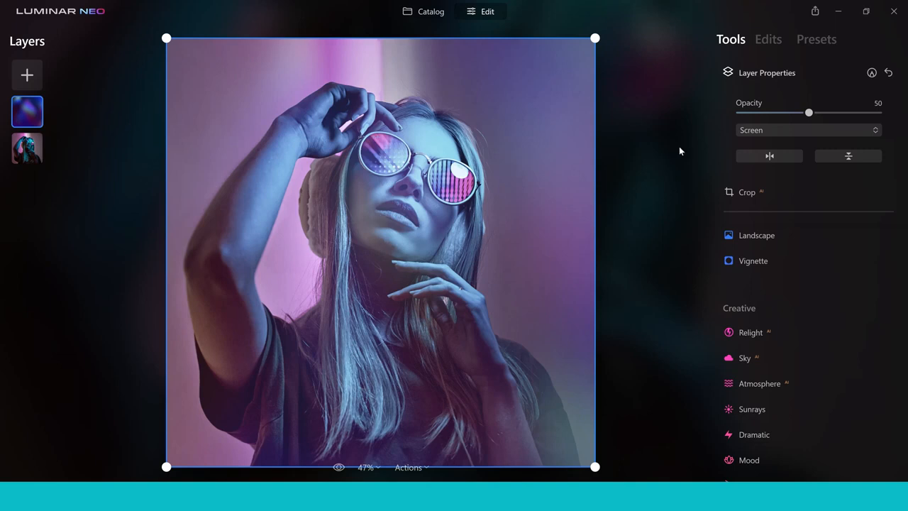
left_click_drag(808, 112, 782, 113)
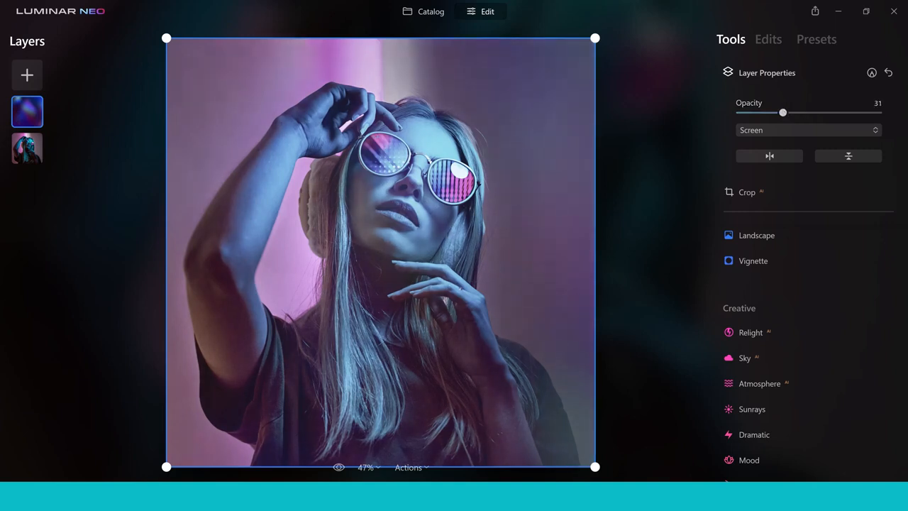
left_click(338, 468)
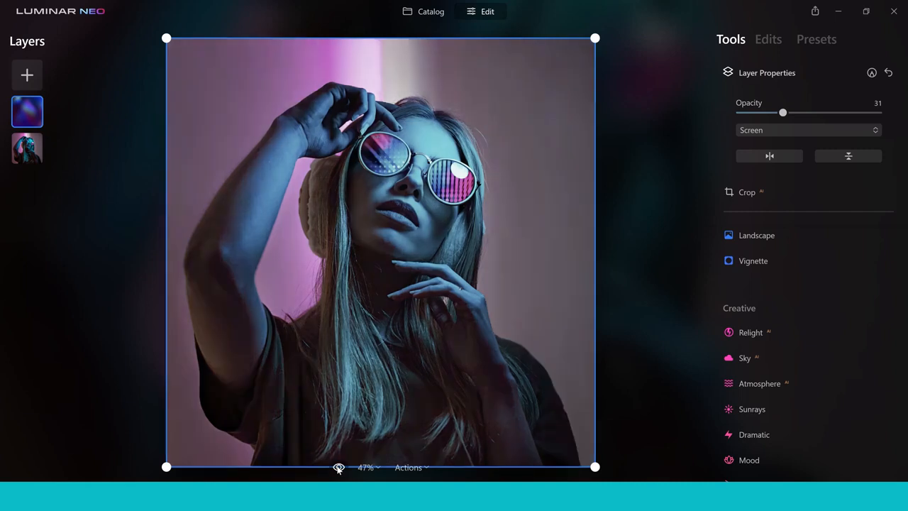
left_click(338, 467)
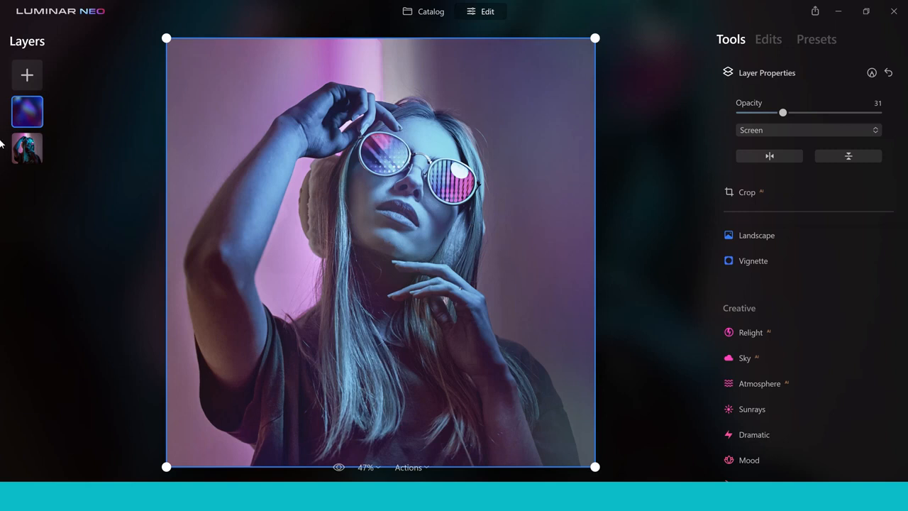
Step: Try the Lighten blend mode on the flare layer, switch it to Soft Light and compare the portrait before and after
left_click(877, 132)
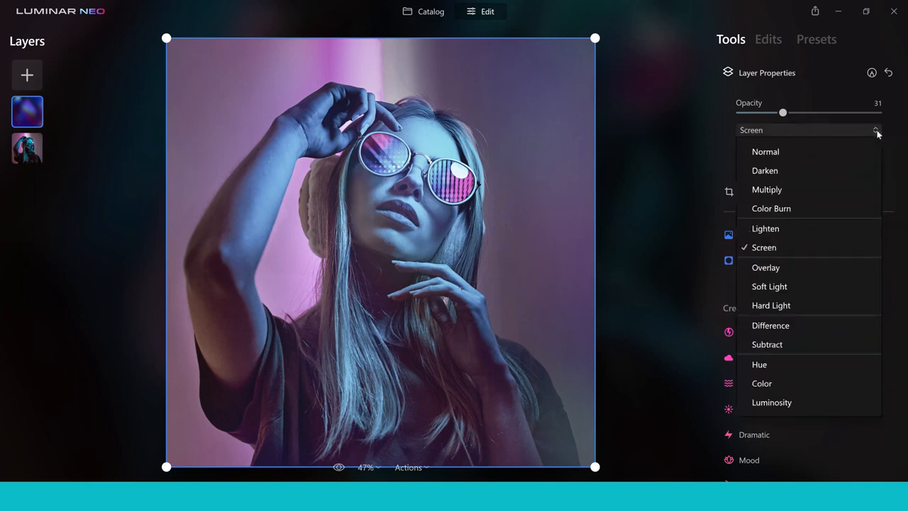
left_click(769, 229)
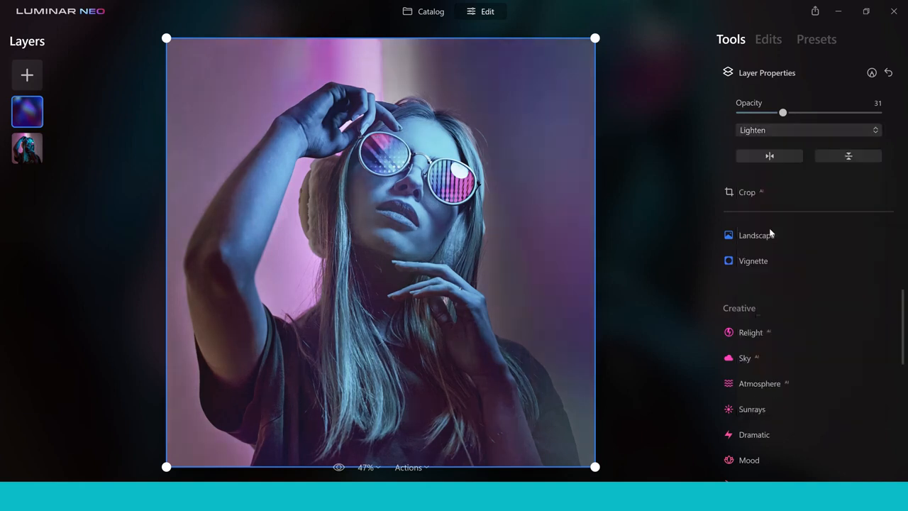
left_click(877, 133)
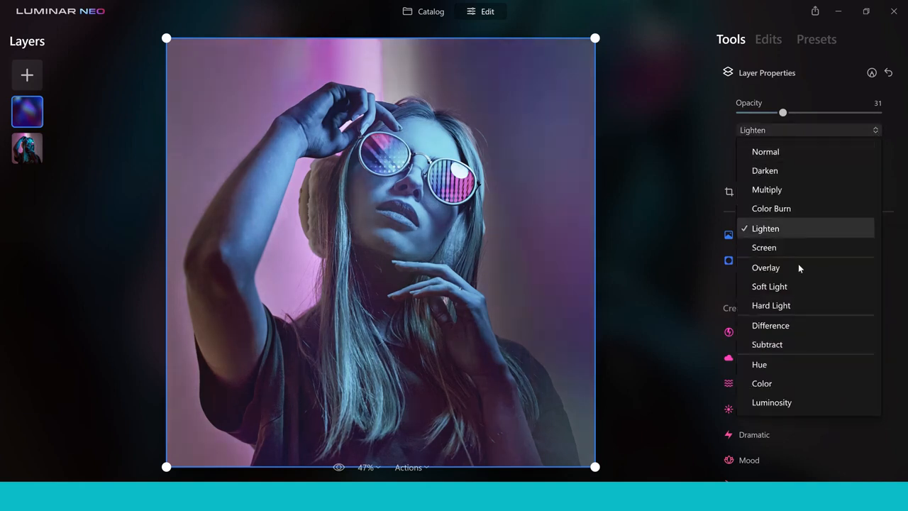
left_click(780, 287)
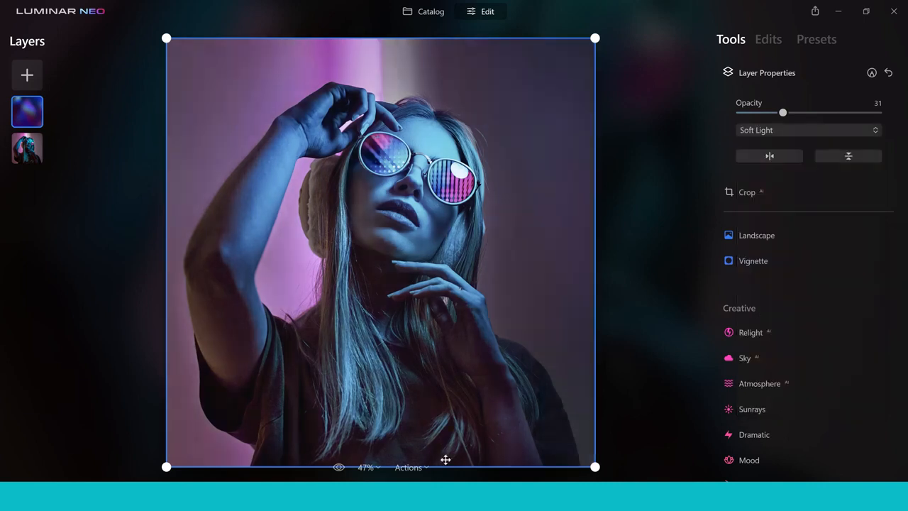
left_click(338, 472)
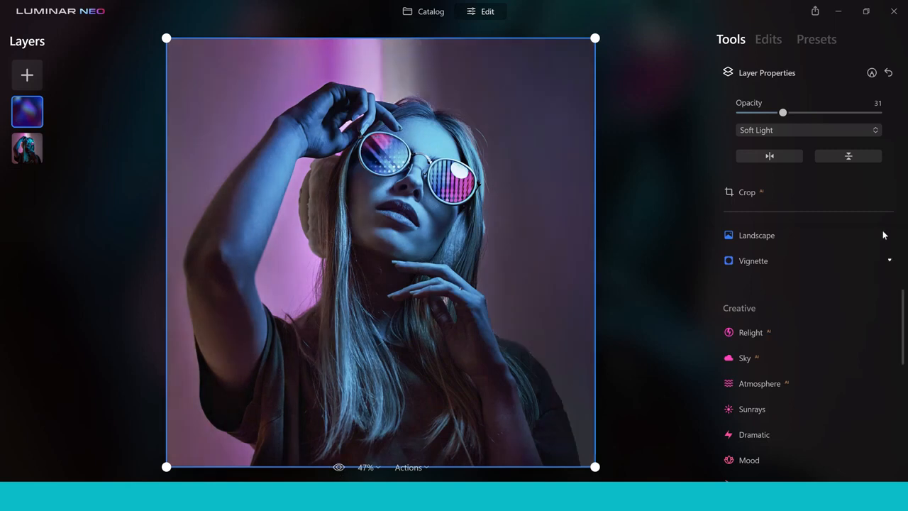
left_click(876, 131)
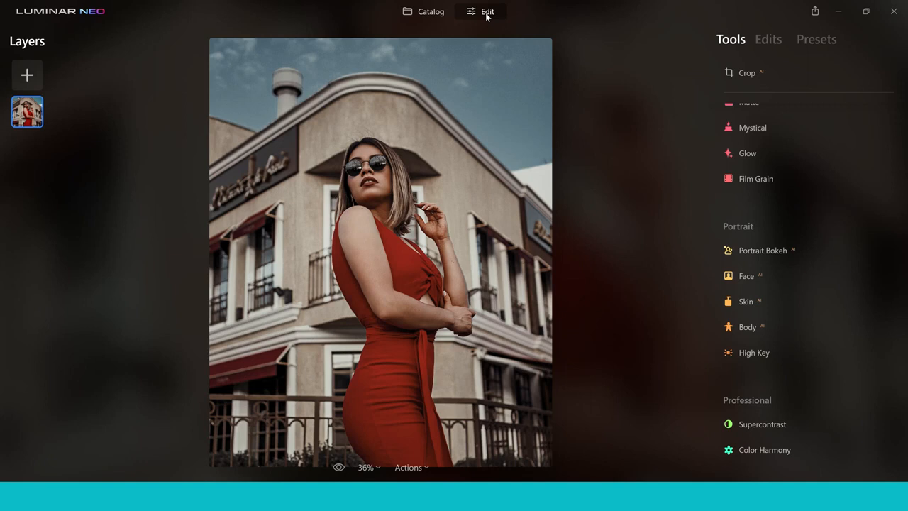
Step: Apply Portrait Bokeh to the red-dress photo with Amount 83 and background Depth Correction -86, and compare before and after
left_click(775, 253)
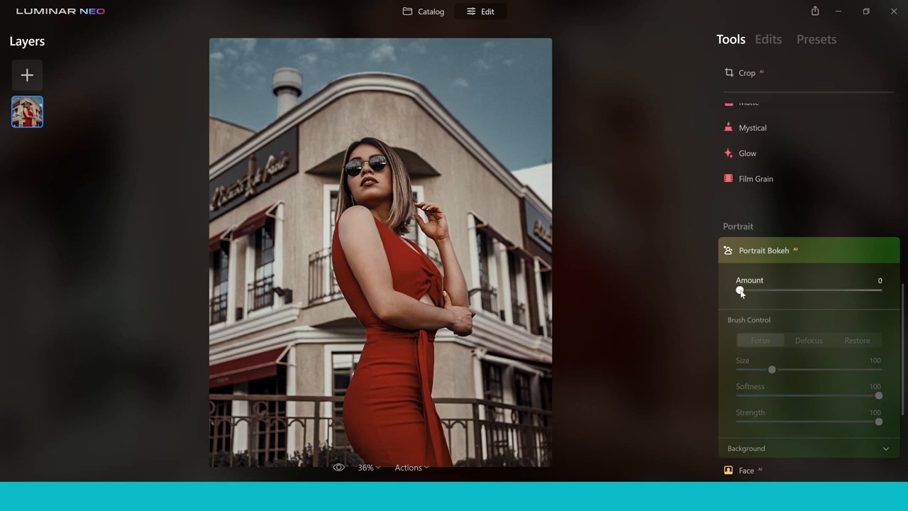
left_click_drag(740, 291, 856, 292)
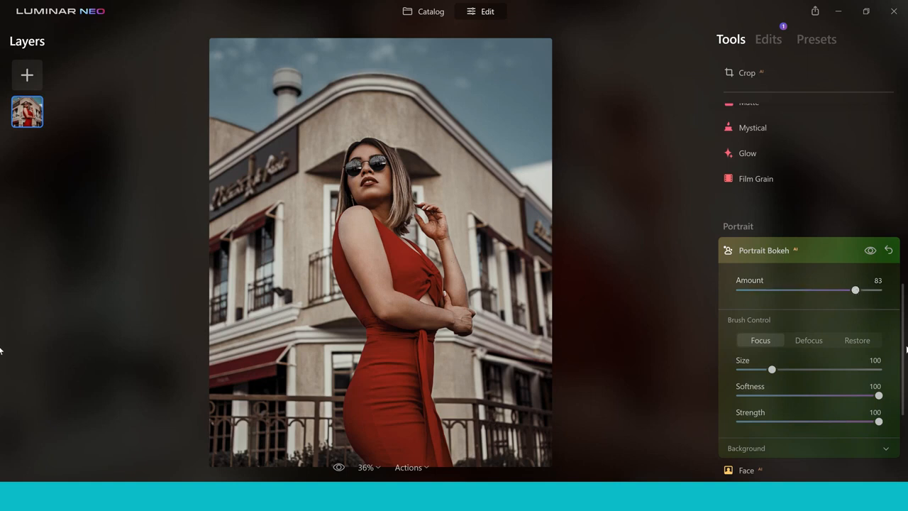
left_click(886, 450)
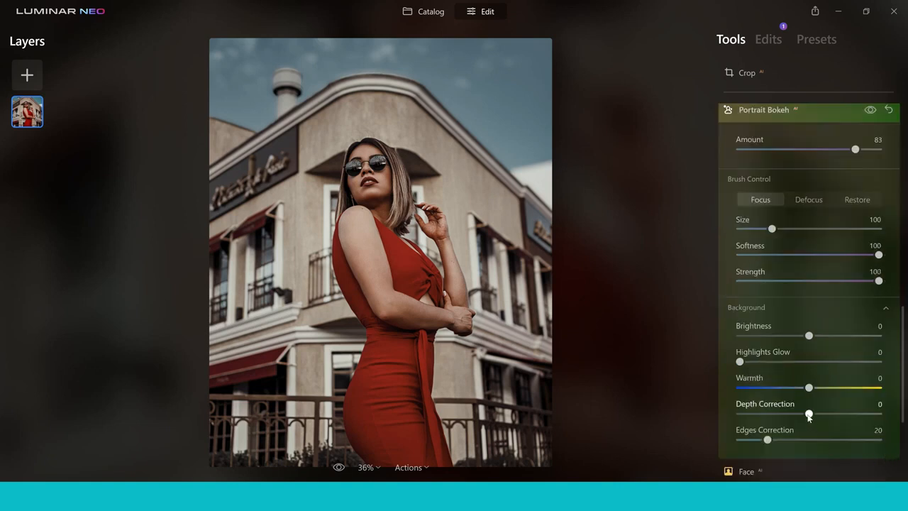
left_click_drag(811, 417, 749, 418)
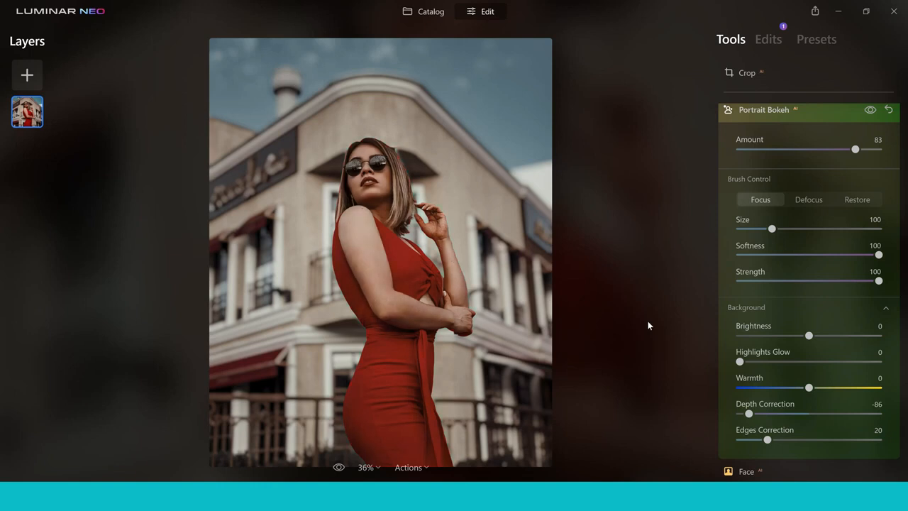
left_click(339, 469)
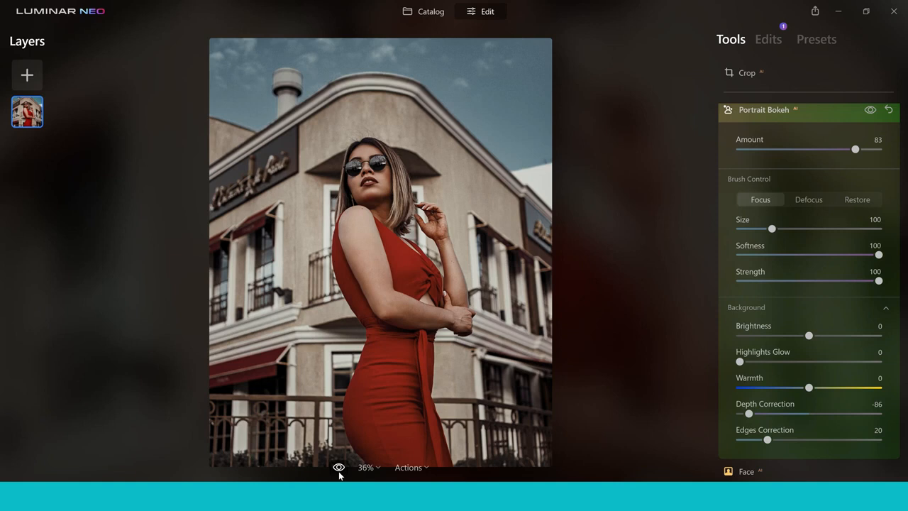
left_click(338, 467)
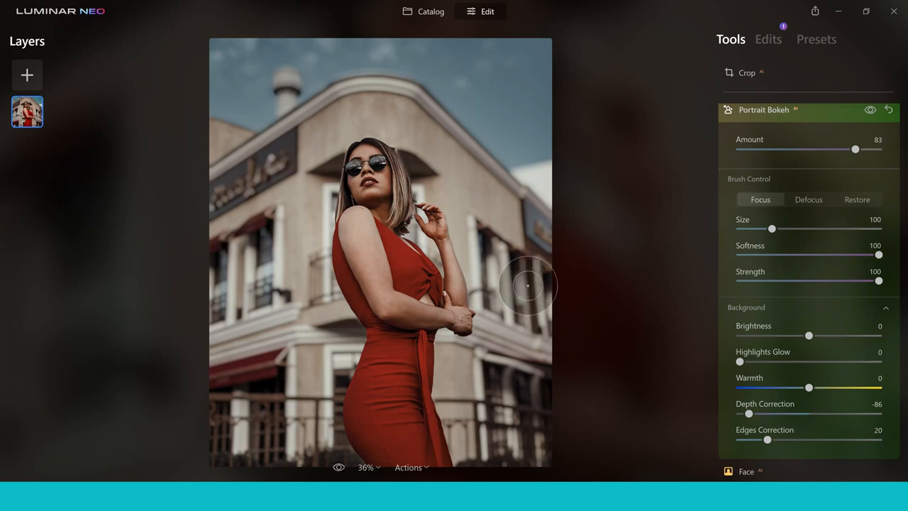
Step: Raise the Portrait Bokeh Amount to 93 and collapse the tool's settings
left_click_drag(855, 149, 870, 151)
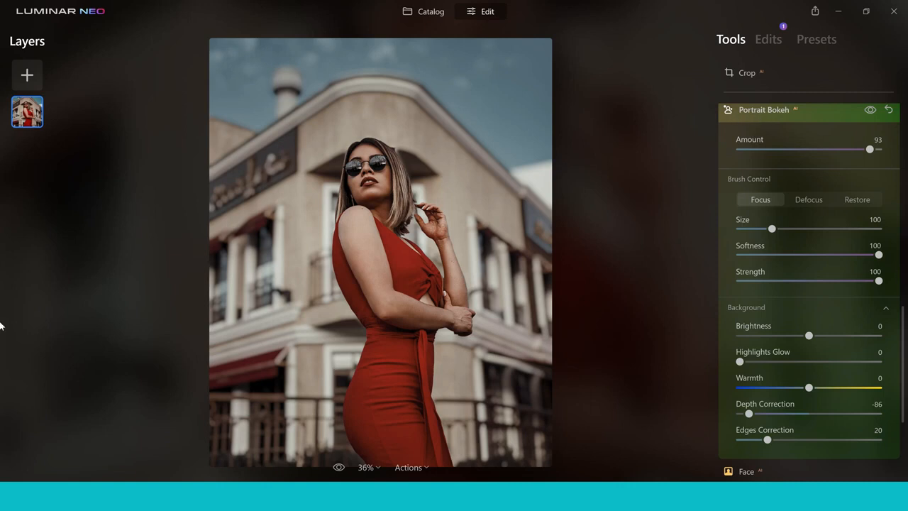
left_click_drag(902, 340, 897, 288)
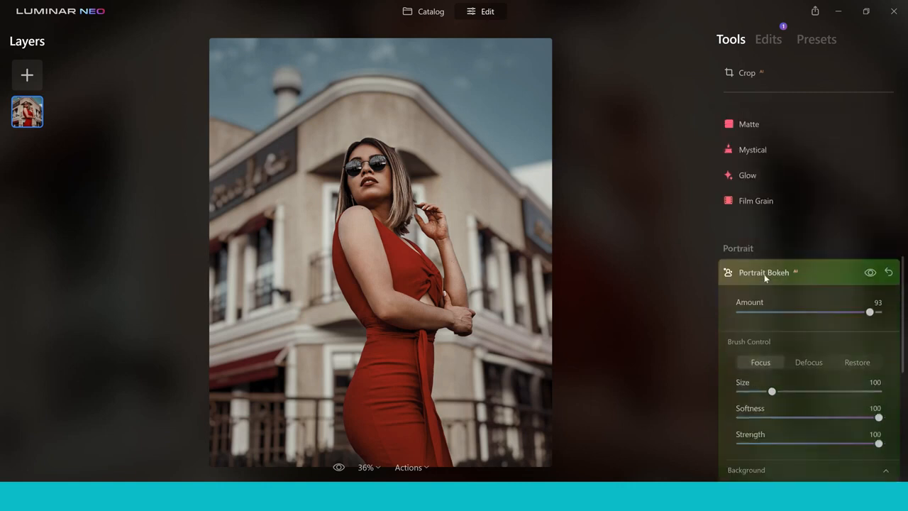
left_click(763, 273)
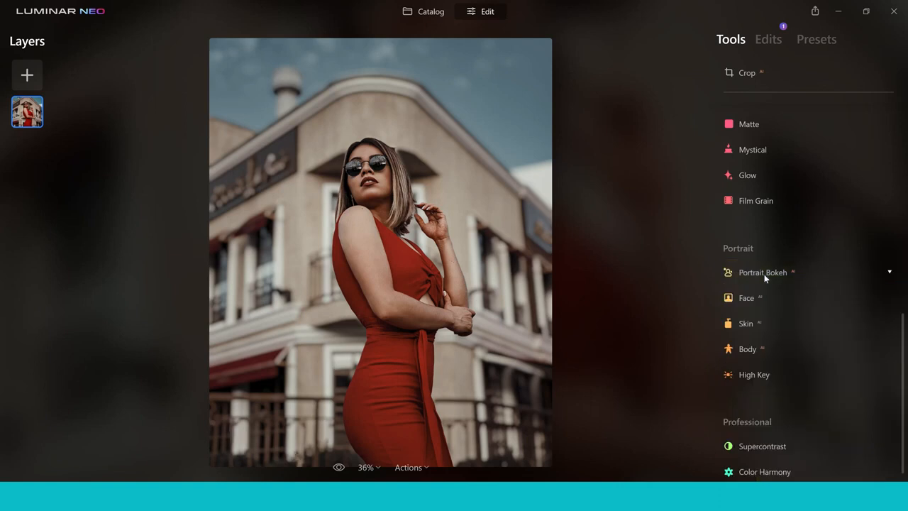
Step: Relight the red-dress photo with Brightness Near 56 and Brightness Far -67
scroll(906, 312, "up", 5)
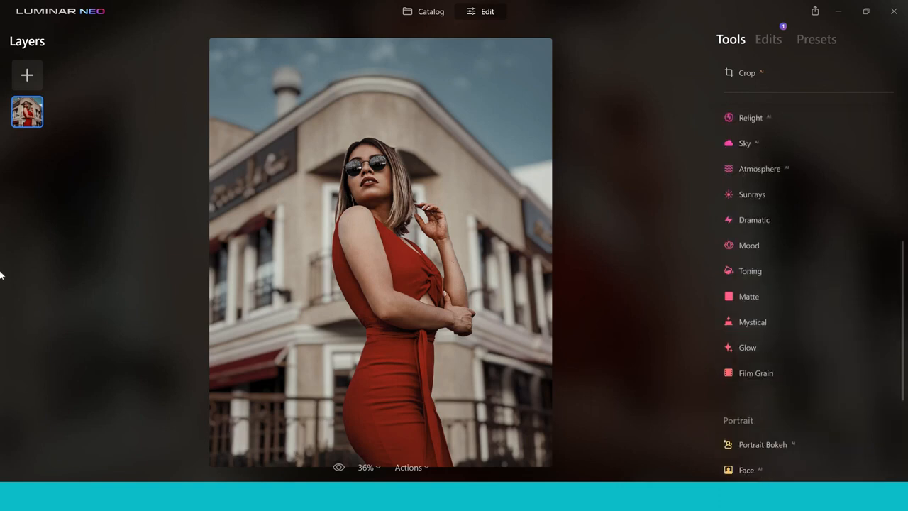
left_click(768, 220)
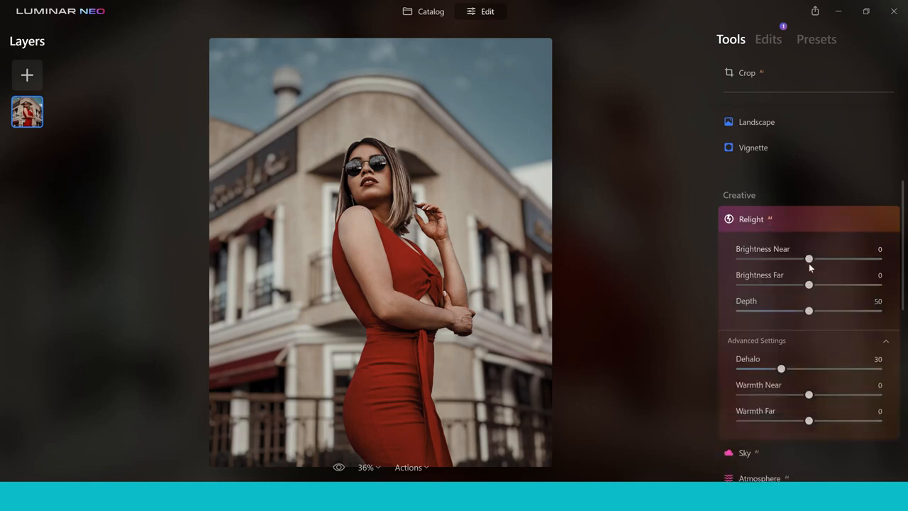
left_click_drag(826, 260, 847, 263)
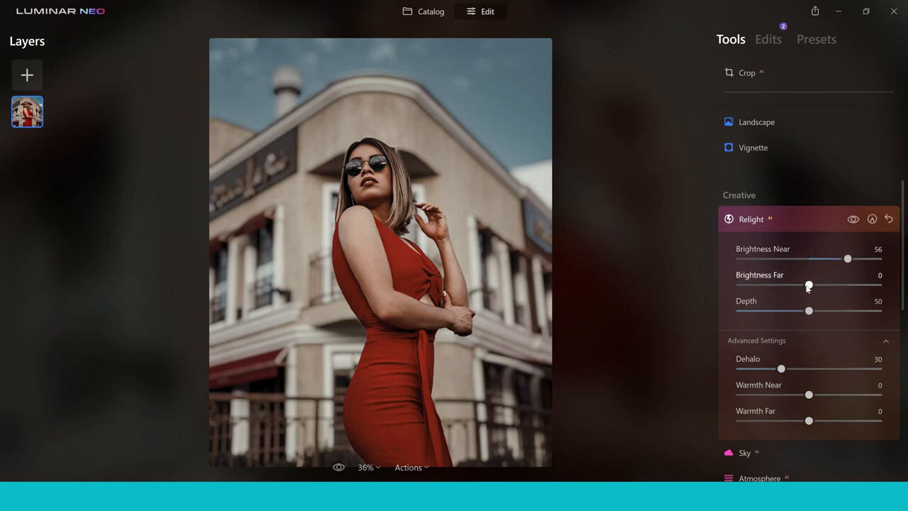
left_click_drag(809, 284, 762, 289)
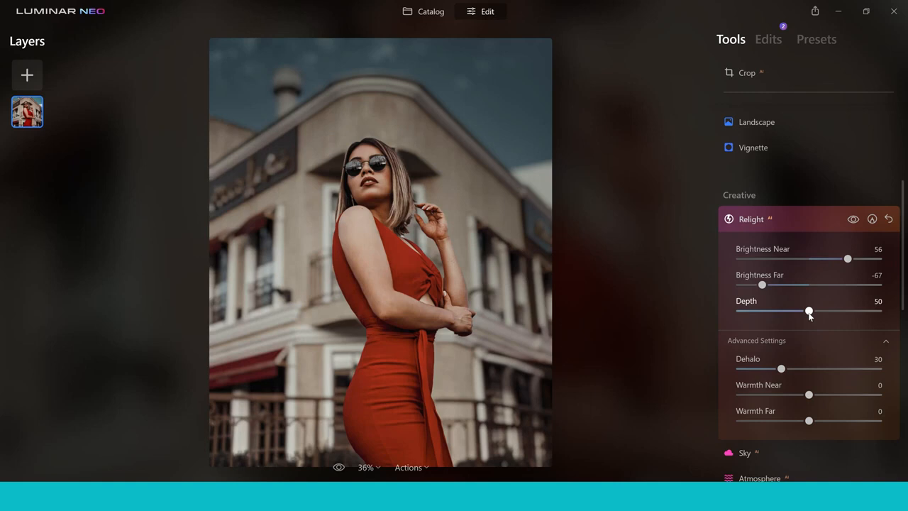
Step: Try Relight Depth at 15 and 78, and settle on a Depth of 22
left_click_drag(809, 314, 761, 313)
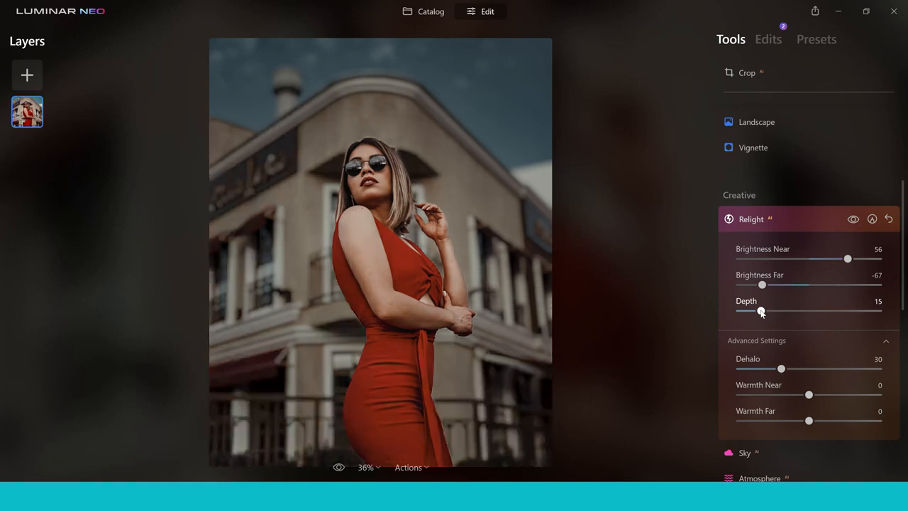
left_click_drag(761, 312, 848, 313)
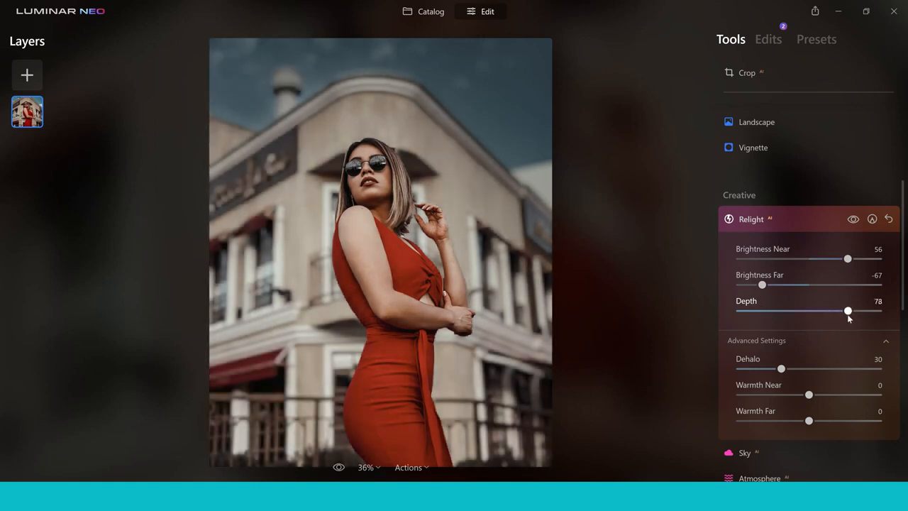
left_click_drag(839, 317, 771, 312)
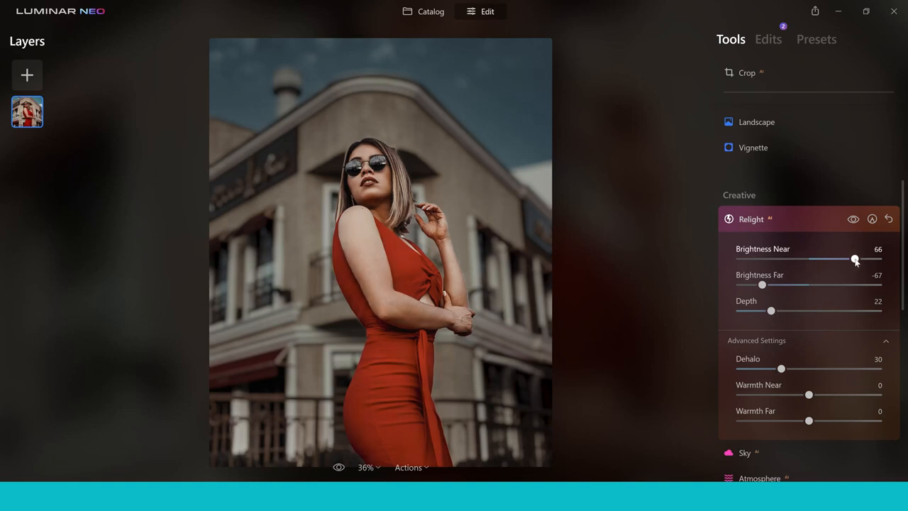
Step: Refine Relight to Brightness Near 69 and Brightness Far -39, and collapse the tool's settings
left_click_drag(855, 259, 857, 261)
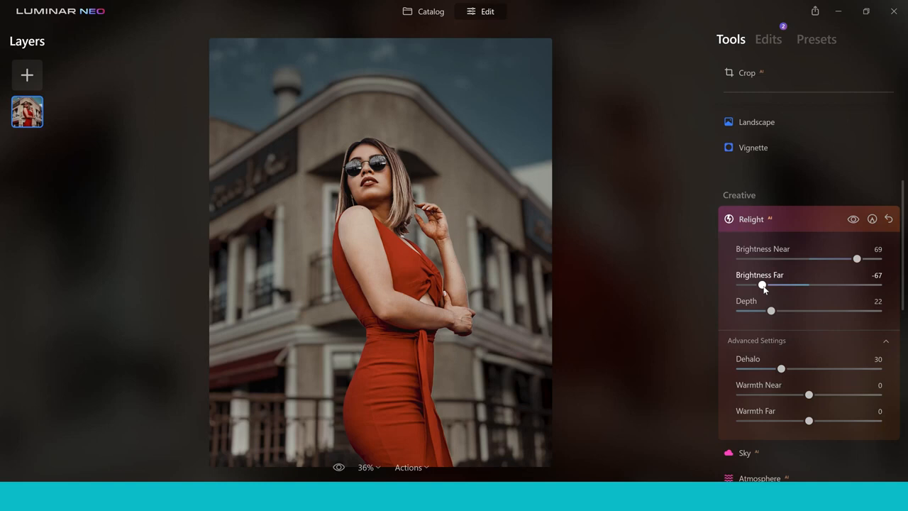
left_click_drag(763, 286, 782, 291)
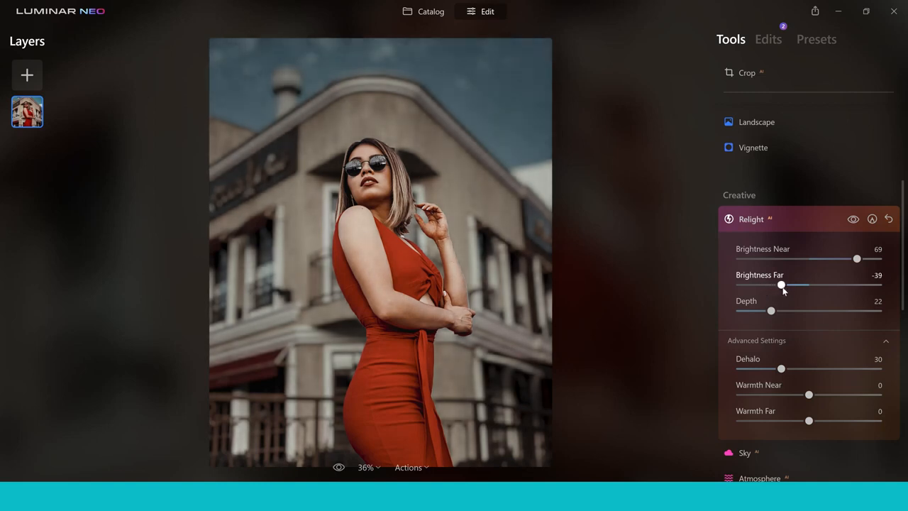
left_click(758, 222)
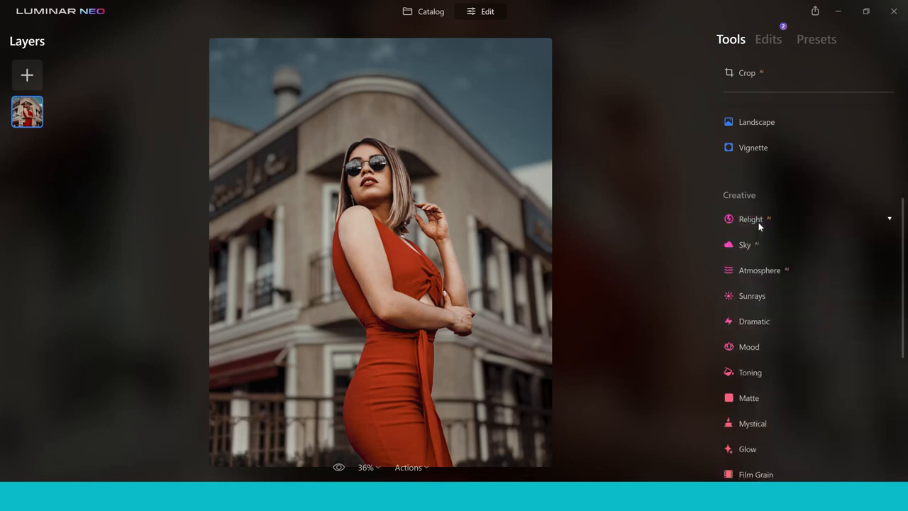
Step: Compare the red-dress photo before and after all its edits, and return to the photo catalog
left_click(338, 467)
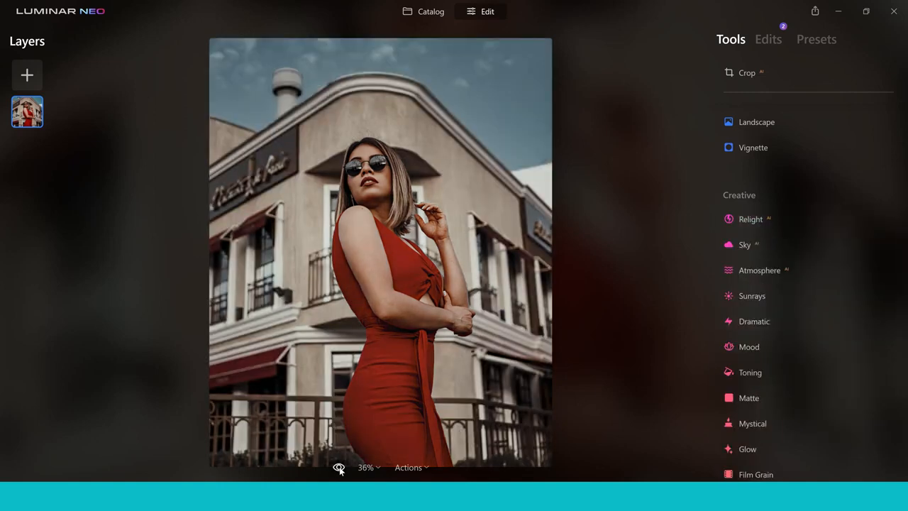
left_click(338, 467)
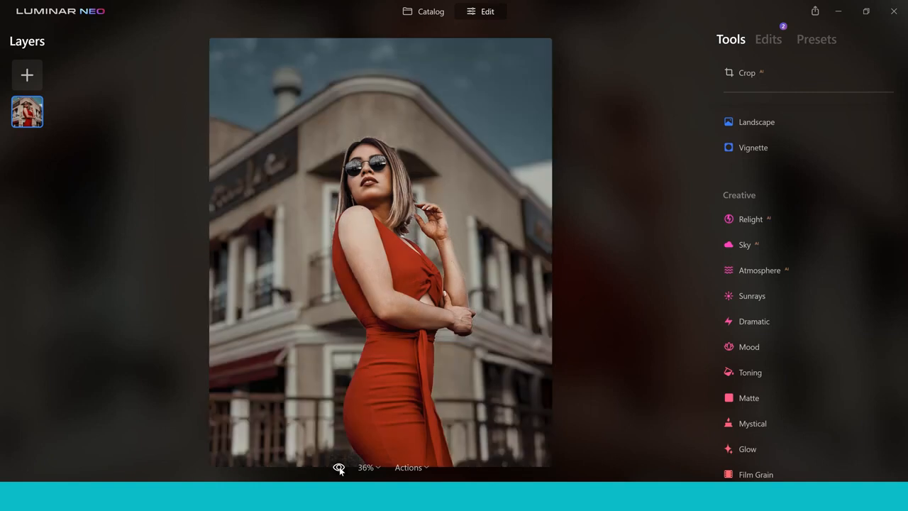
left_click(426, 11)
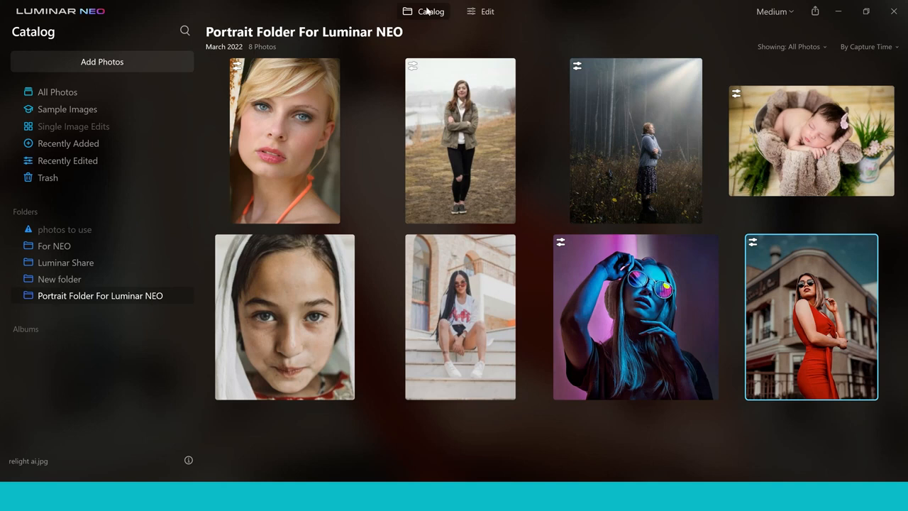